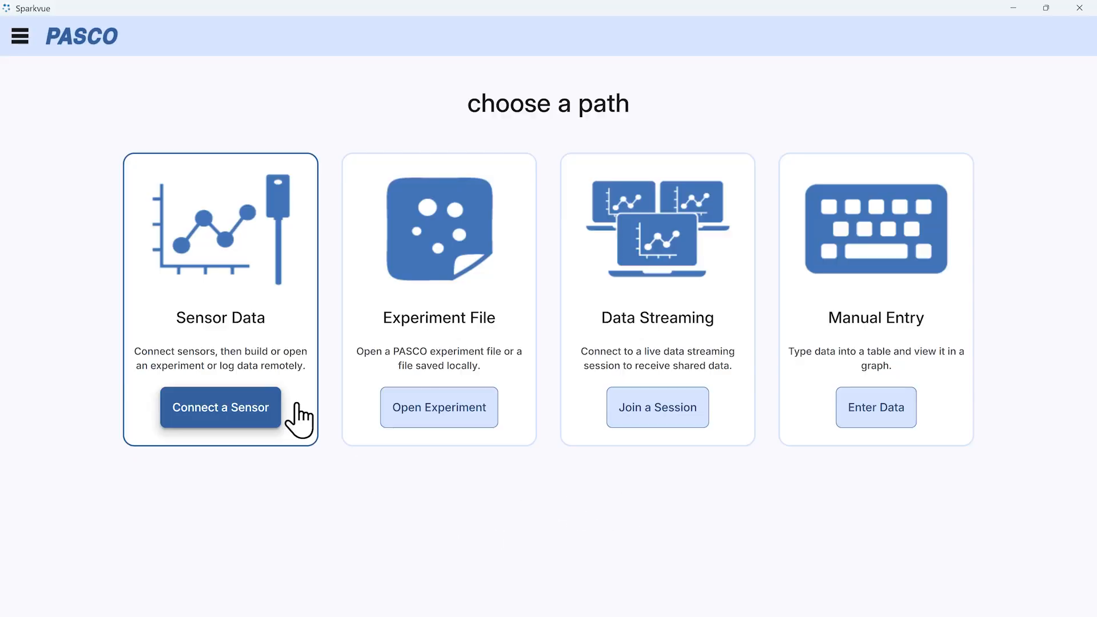
Start a sensor data experiment and connect the wireless sensor pH 201-253 over Bluetooth.
left_click(221, 252)
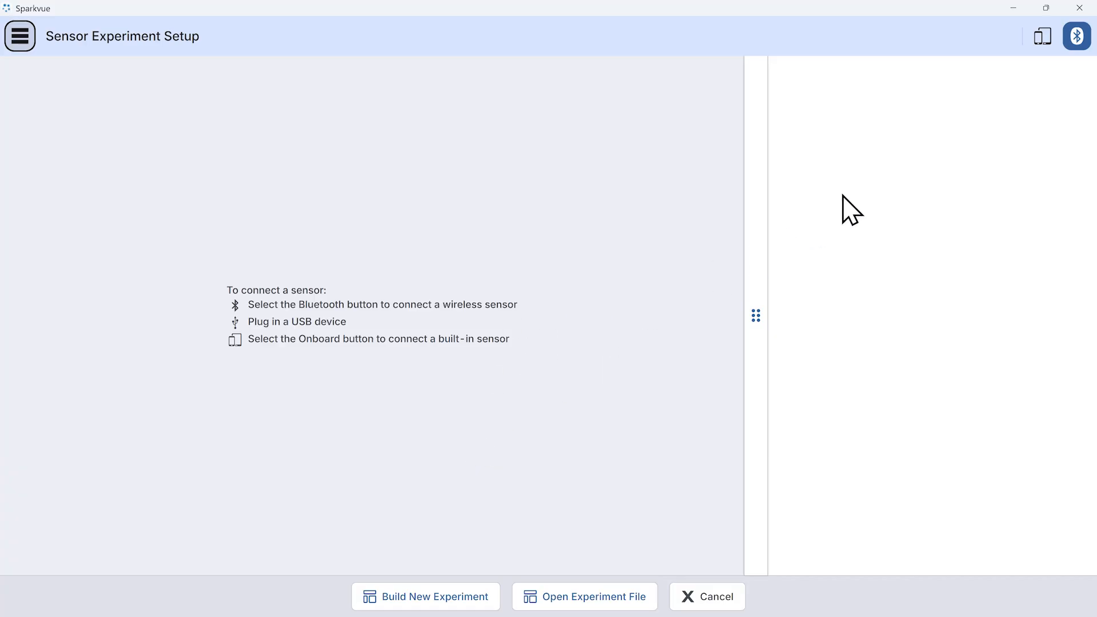
left_click(1073, 37)
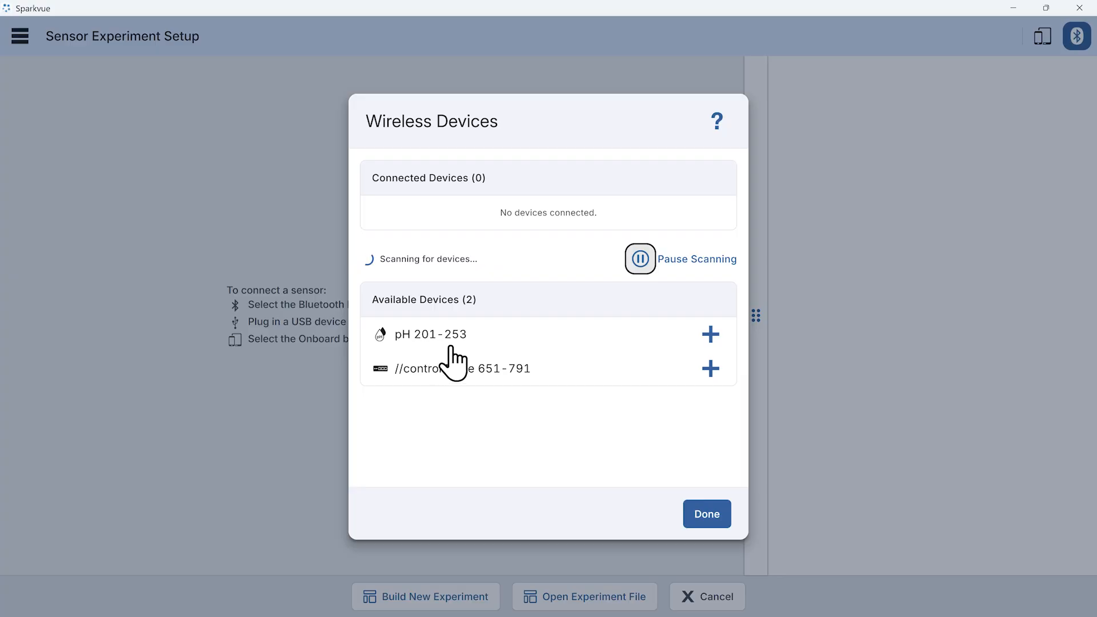
left_click(463, 336)
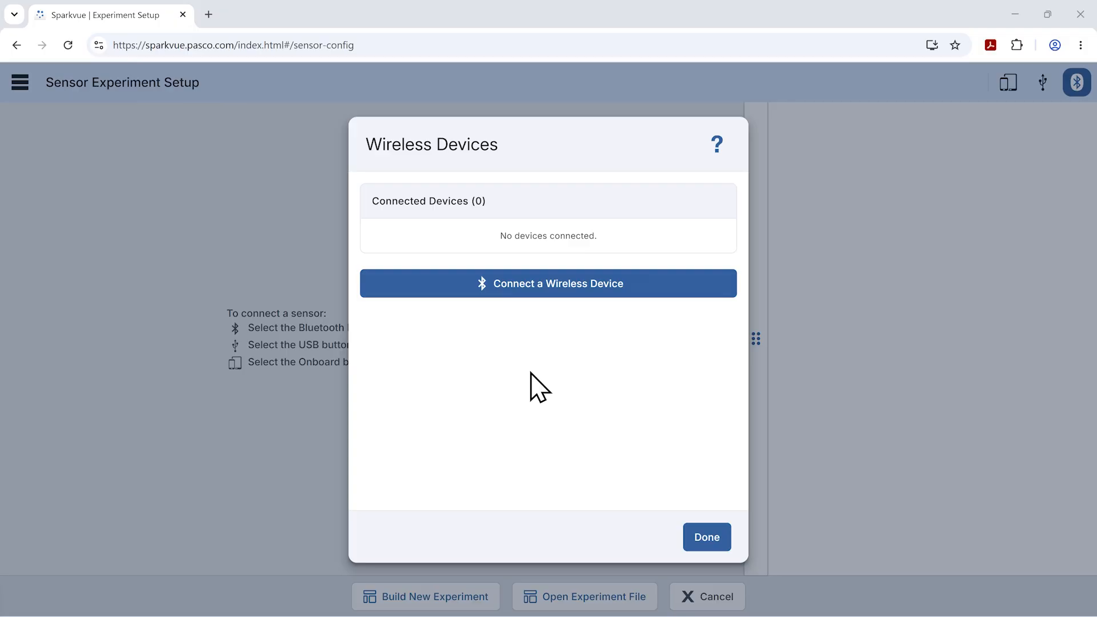
In the browser version of Sparkvue, pair the wireless pH 201-253 sensor and close the wireless devices dialog.
left_click(573, 286)
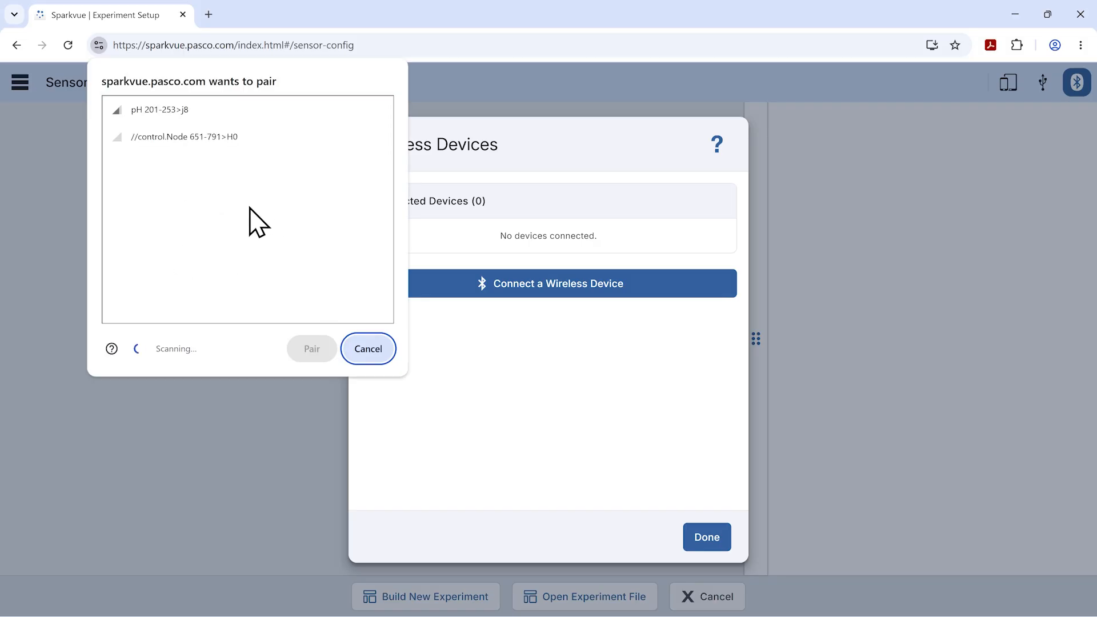
left_click(161, 110)
left_click(306, 354)
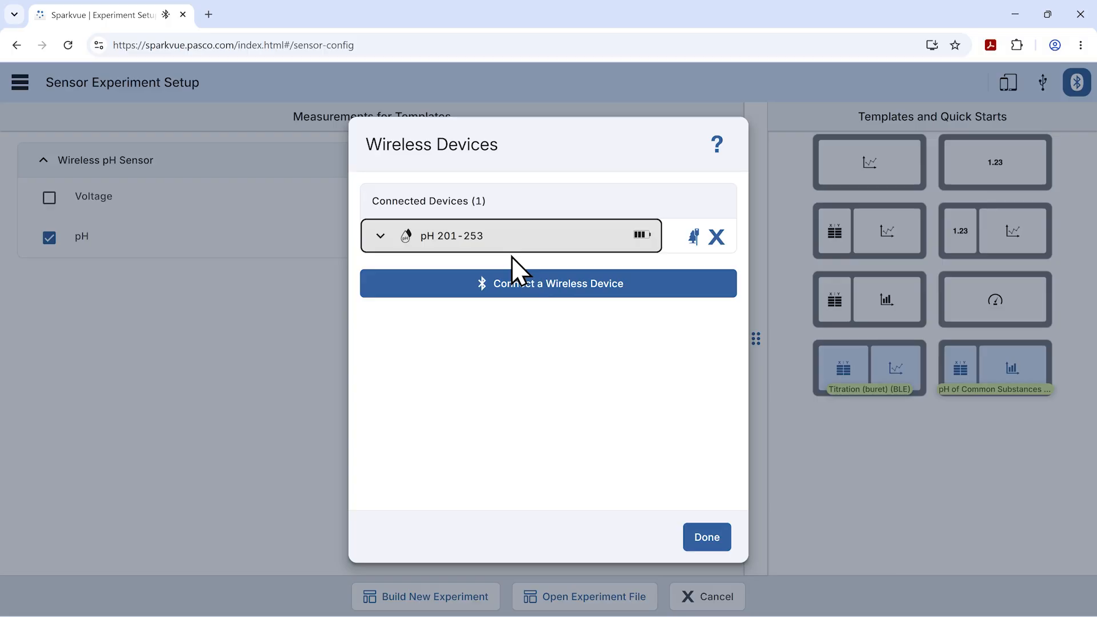
left_click(706, 539)
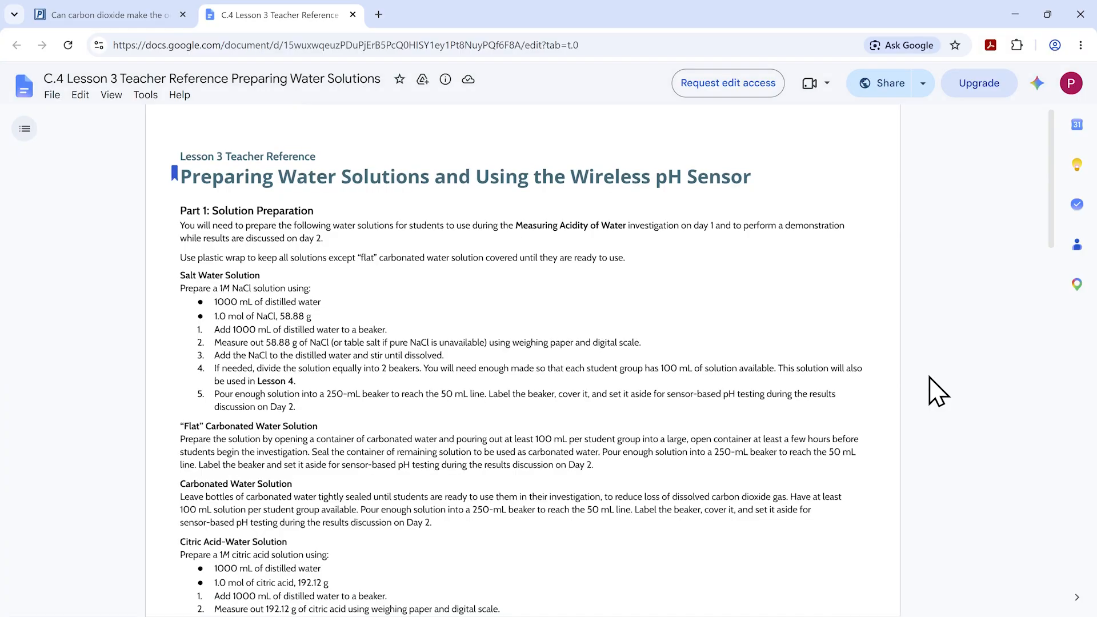
Following the teacher reference's display instructions, open the Digits template for pH and record a run of live readings.
scroll(934, 392, "down", 10)
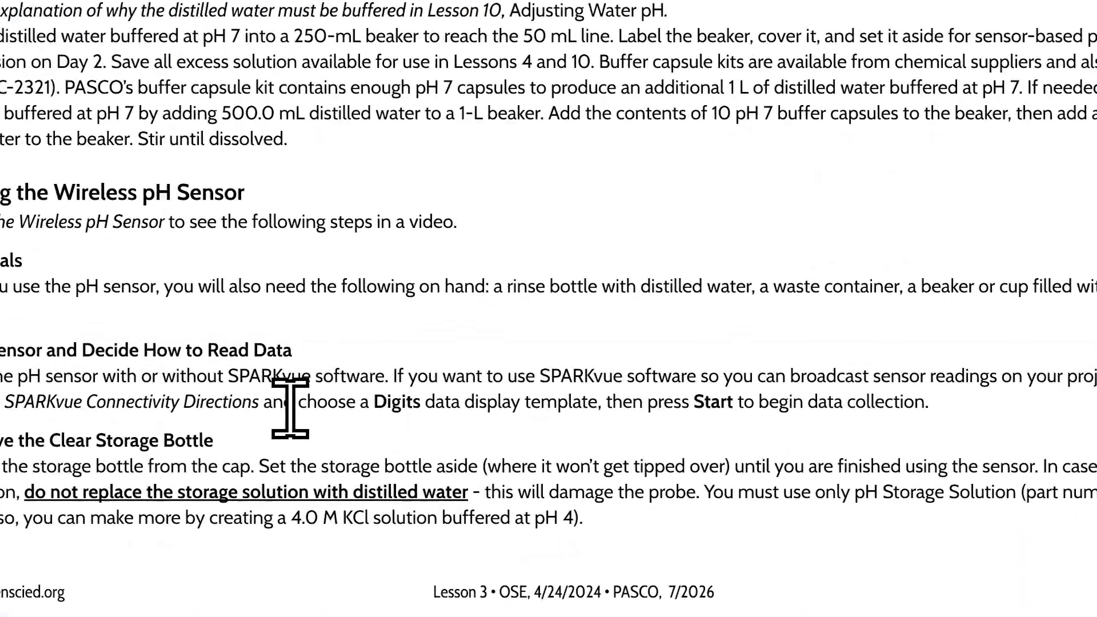
left_click_drag(298, 407, 605, 401)
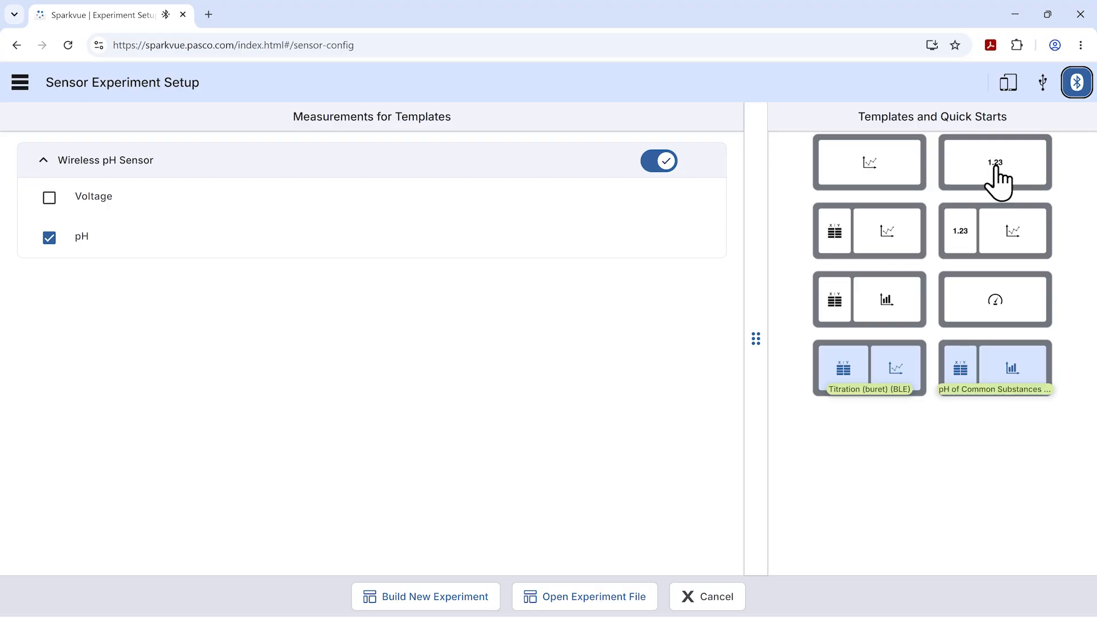
left_click(996, 168)
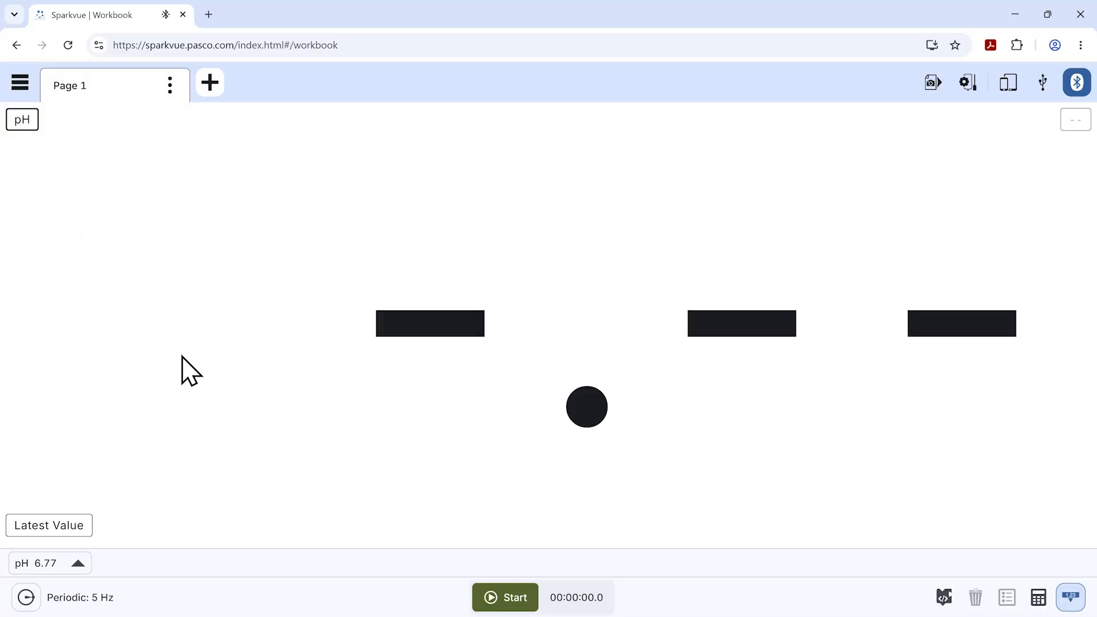
left_click(499, 597)
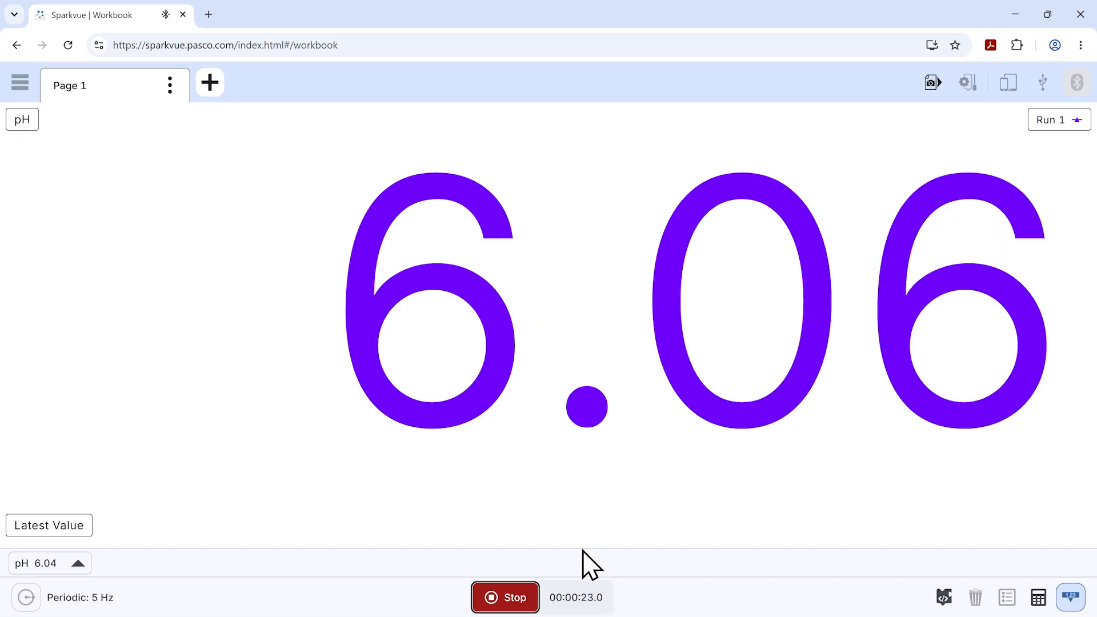
left_click(512, 599)
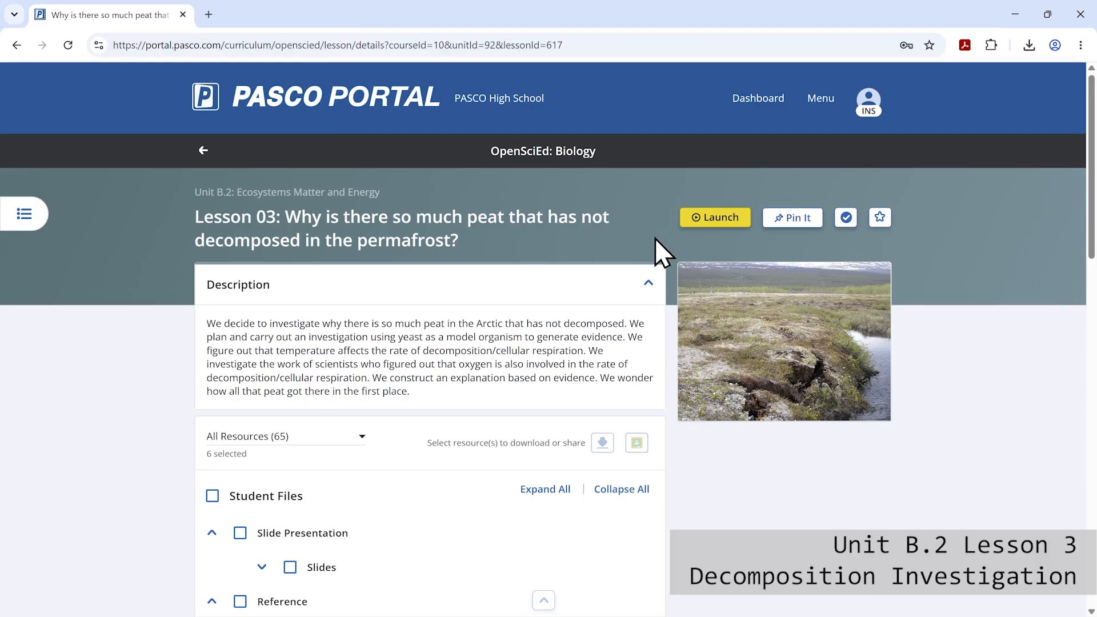
Open the Google Docs handout Decomposition Investigation Data and Sensemaking and locate the Sparkvue file name given in step 5.
scroll(716, 493, "down", 9)
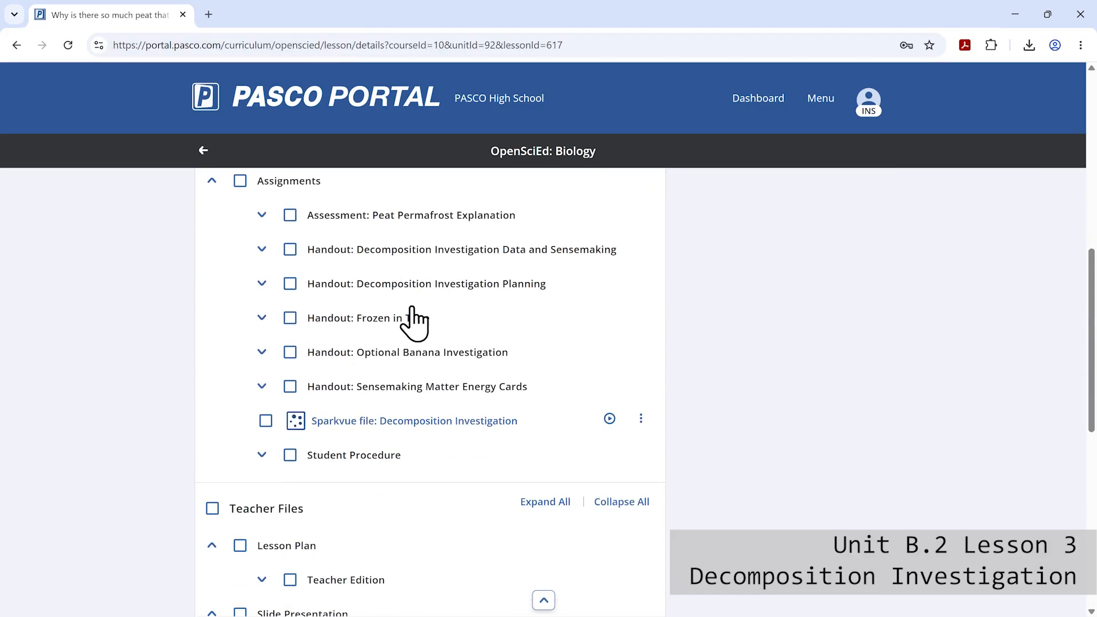
left_click(262, 249)
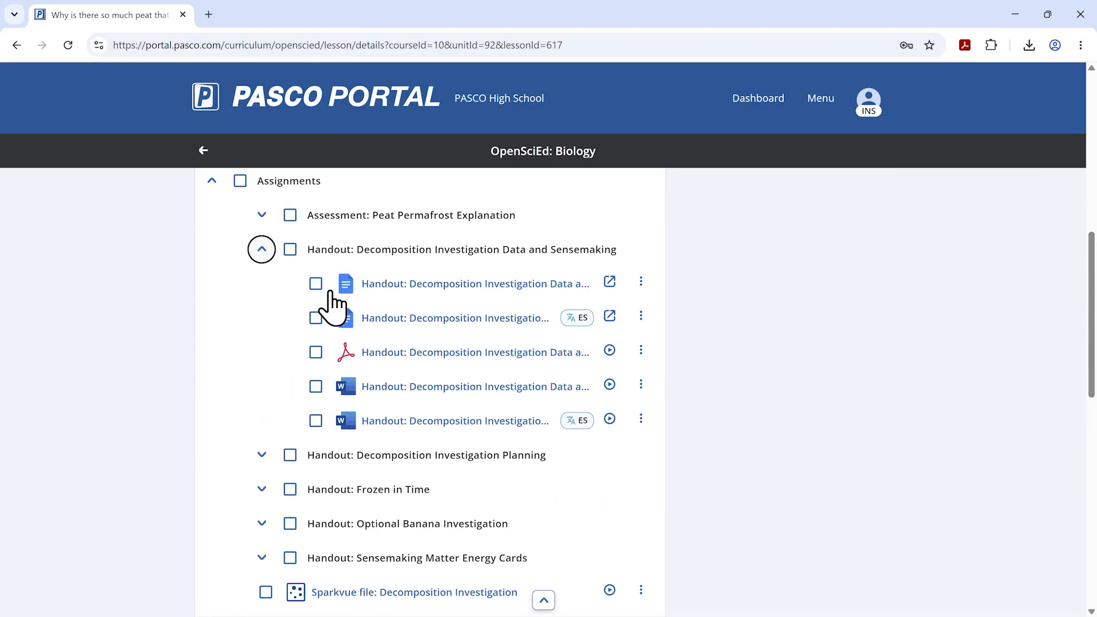
left_click(610, 280)
scroll(578, 286, "down", 7)
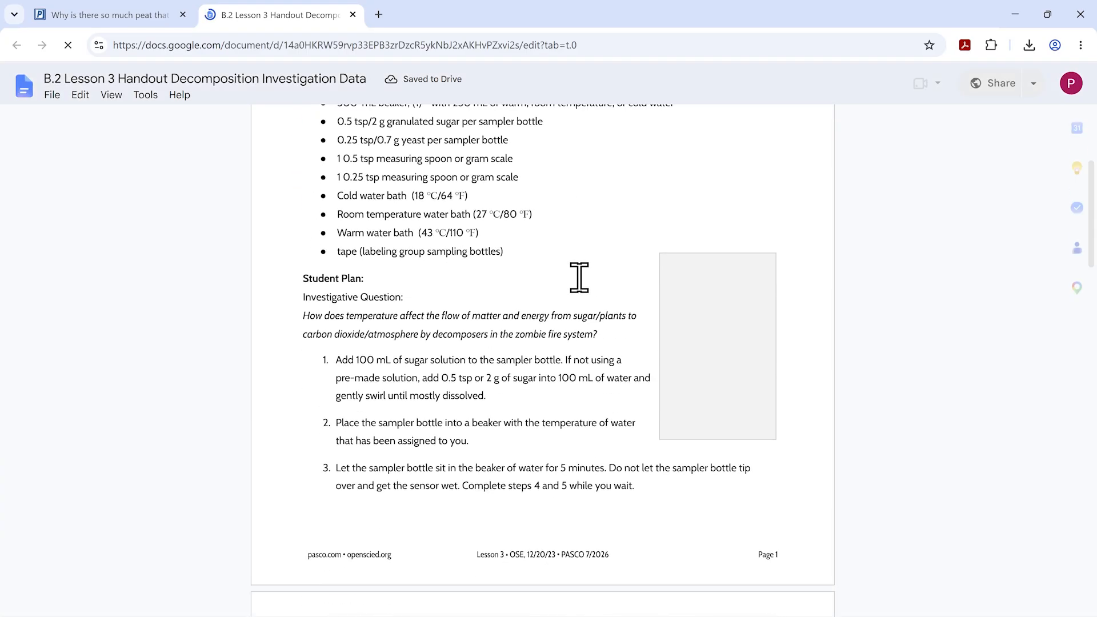
scroll(582, 277, "down", 2)
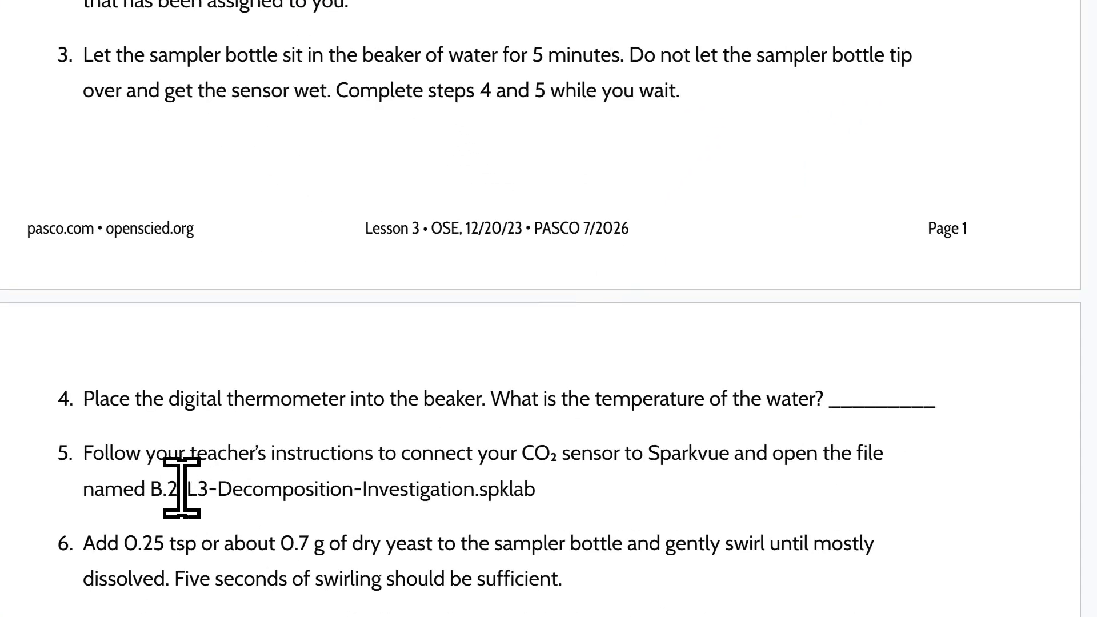
left_click_drag(154, 486, 674, 494)
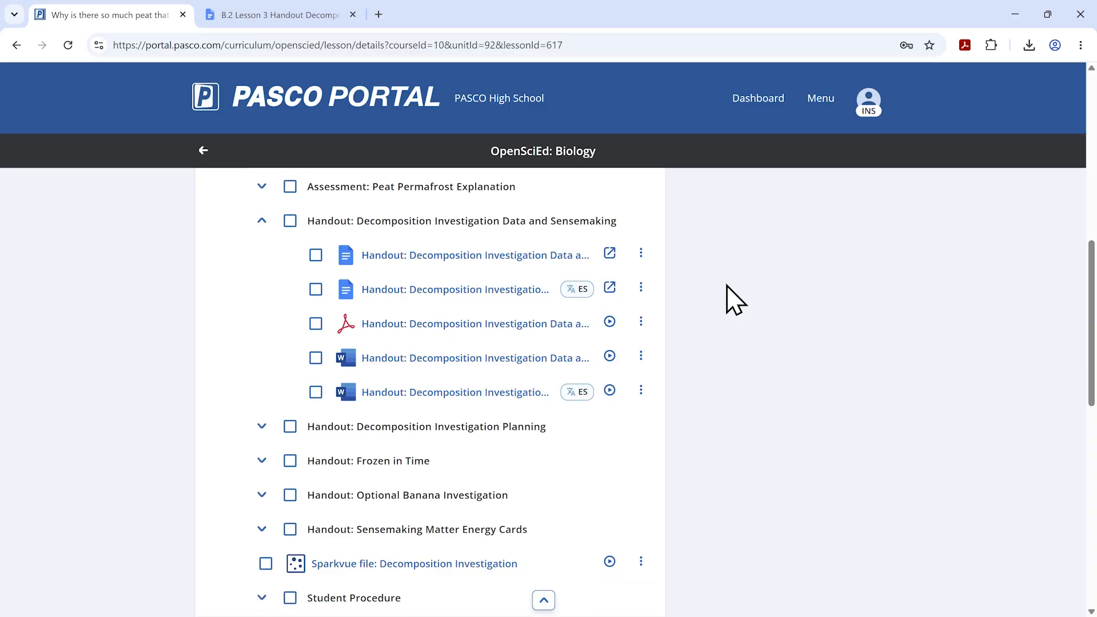
Download the Sparkvue file for the Decomposition Investigation from the lesson's assignments in PASCO Portal.
scroll(725, 299, "down", 5)
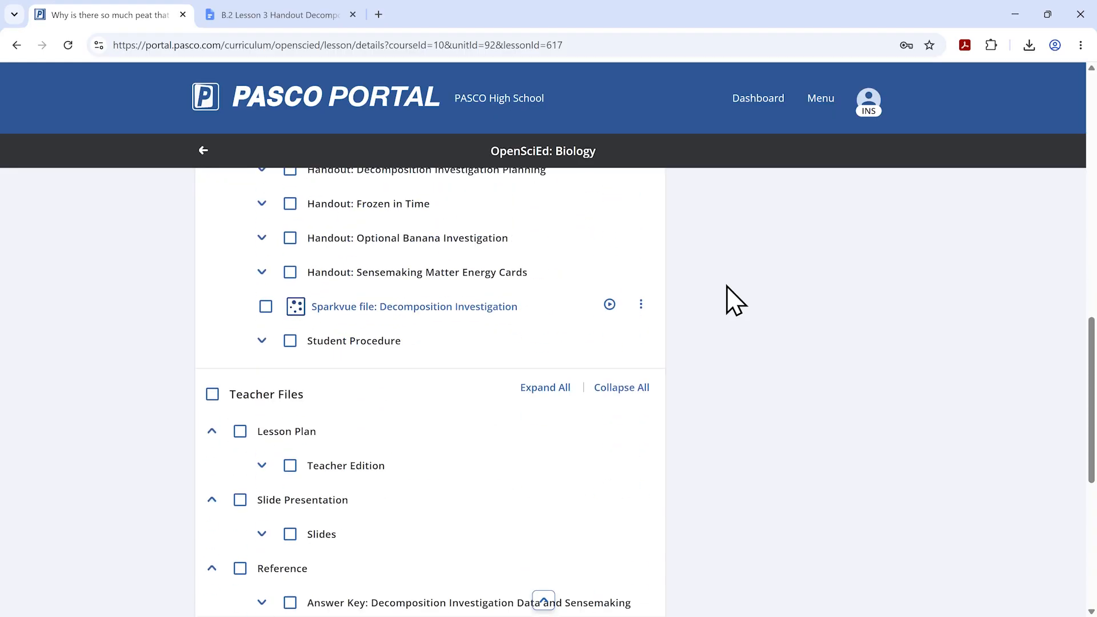
left_click(641, 305)
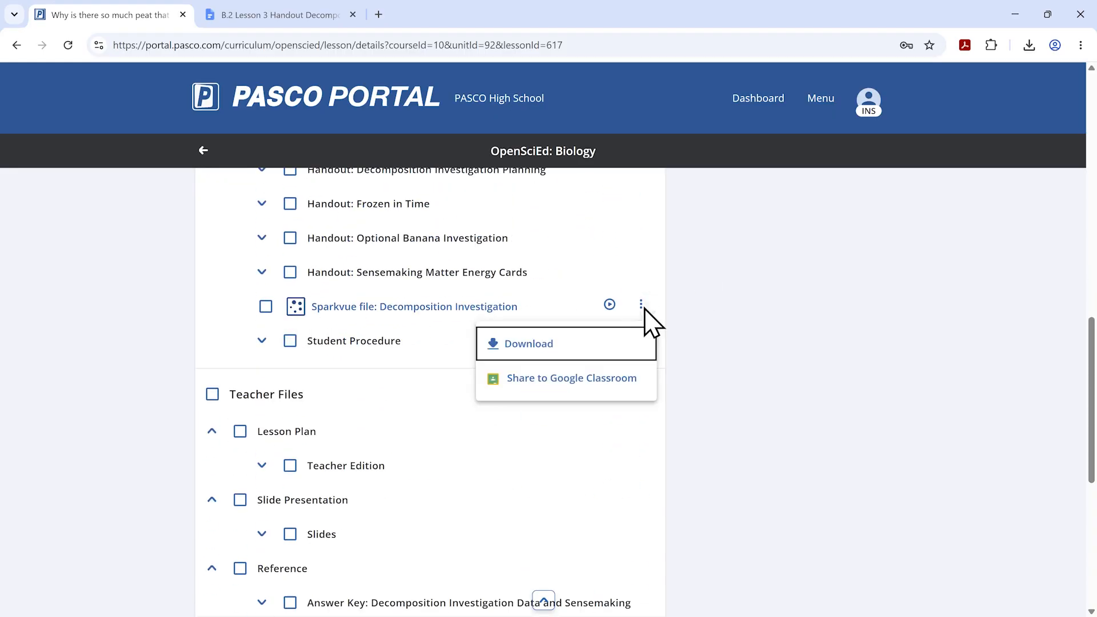
left_click(627, 346)
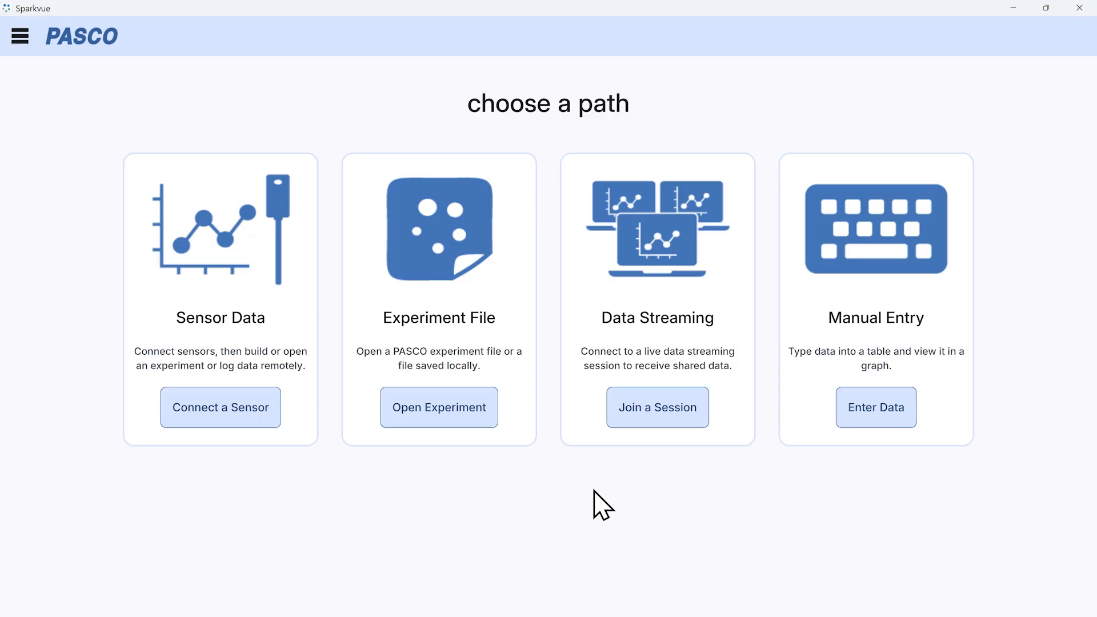
In the Sparkvue desktop app, start a sensor data experiment and connect the wireless sensor CO2 365-314.
left_click(220, 320)
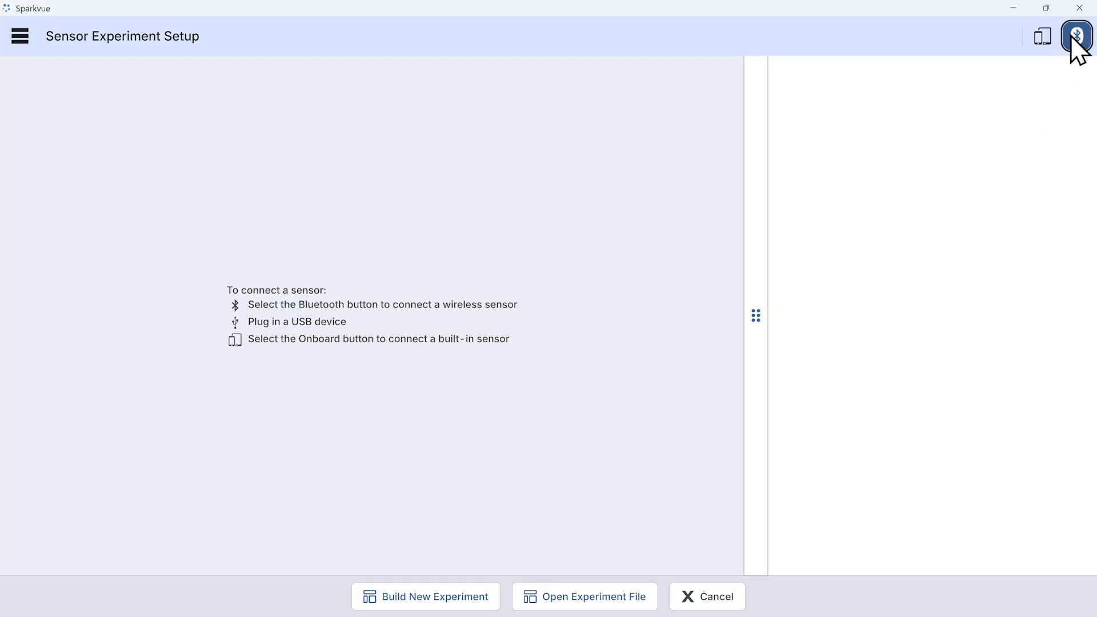
left_click(1072, 40)
left_click(495, 344)
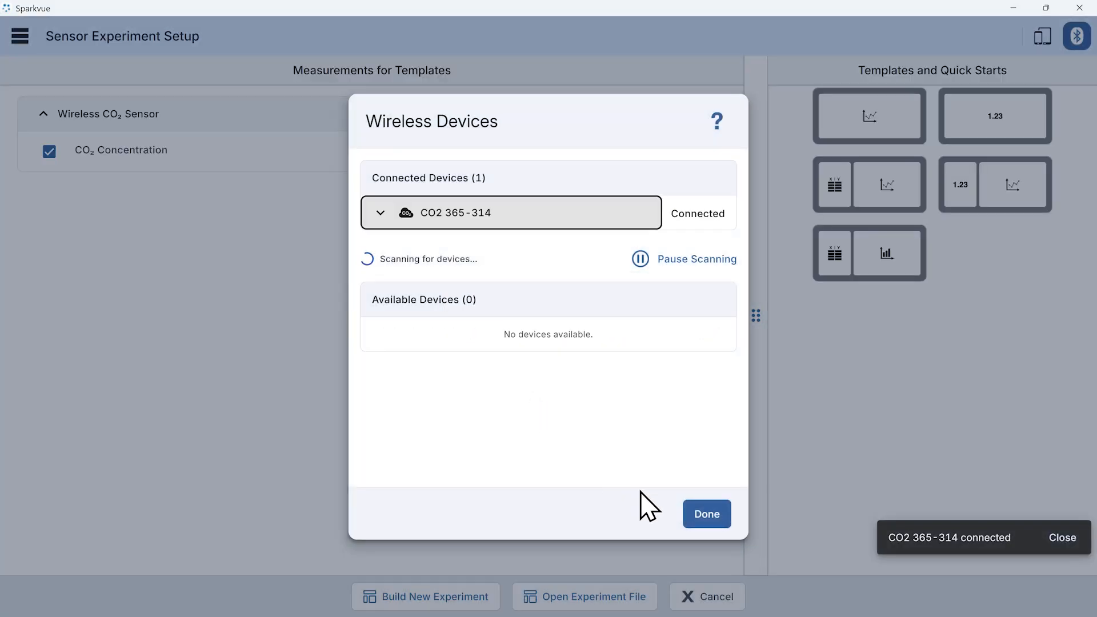
left_click(707, 514)
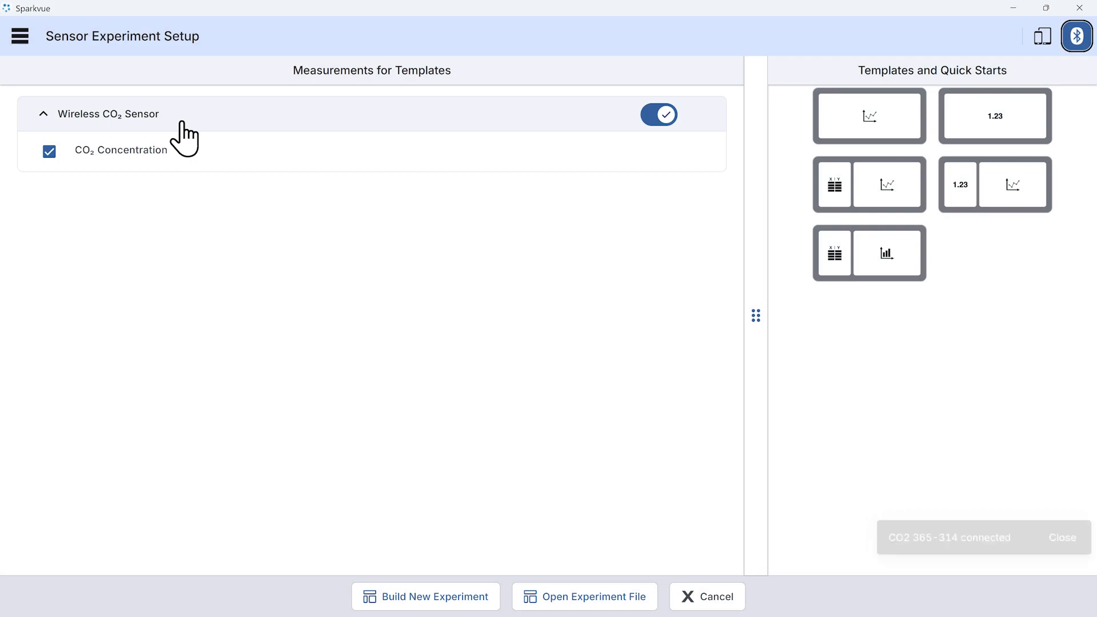
Open the saved experiment file B.2-L3-Decomposition-Investigation.spklab from the Downloads folder.
left_click(606, 599)
left_click(444, 436)
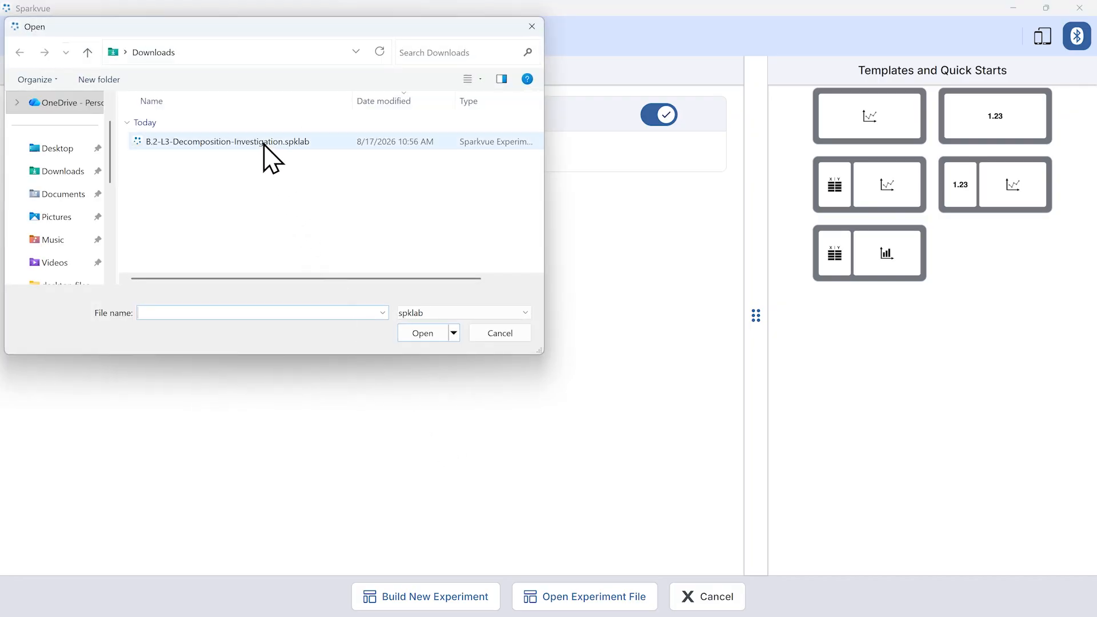
left_click(264, 143)
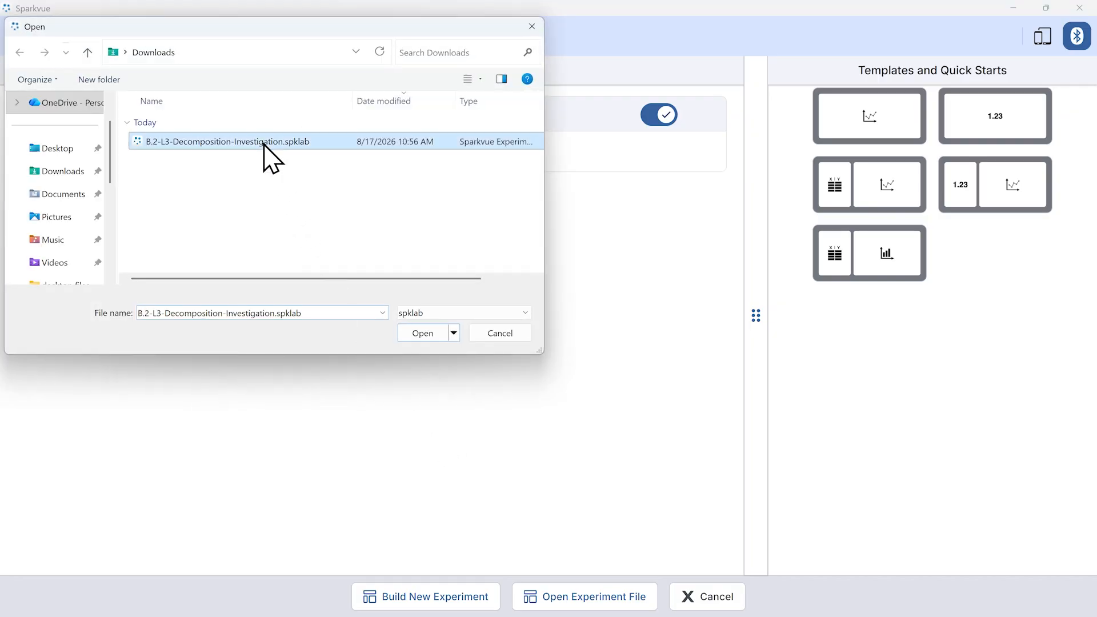
left_click(426, 334)
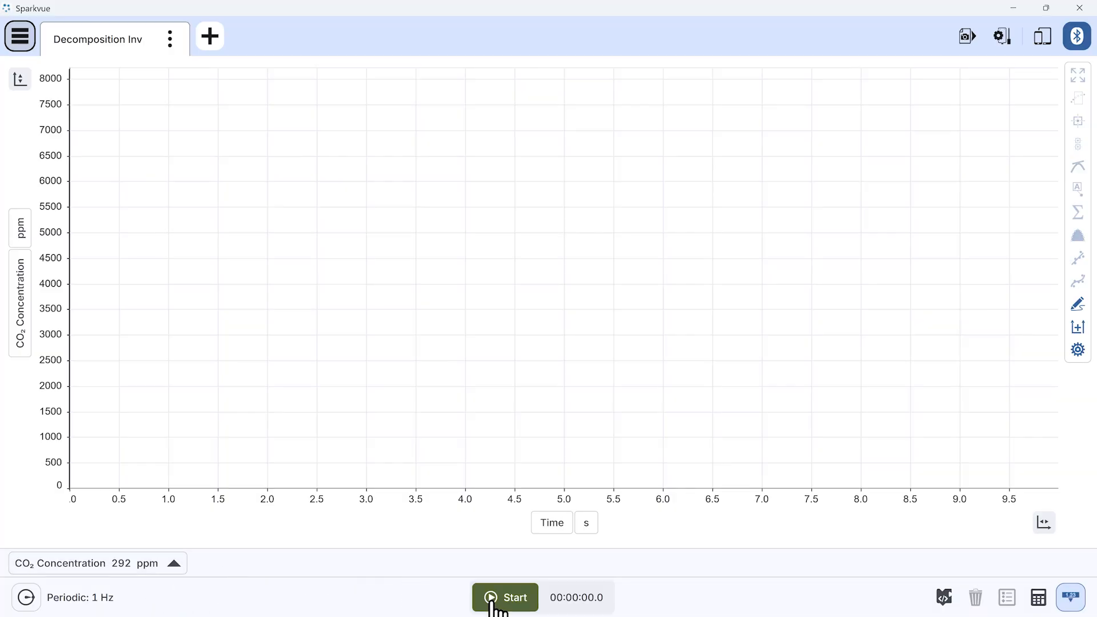
Record a 10-minute run of CO₂ concentration data and scale the graph to fit it.
left_click(496, 601)
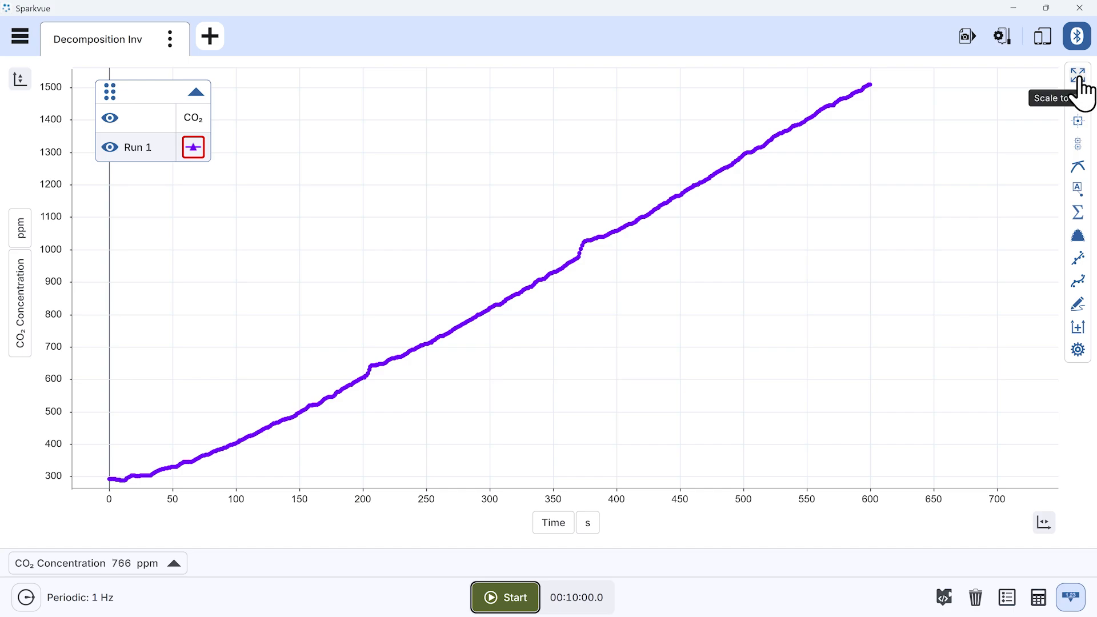
left_click(1080, 82)
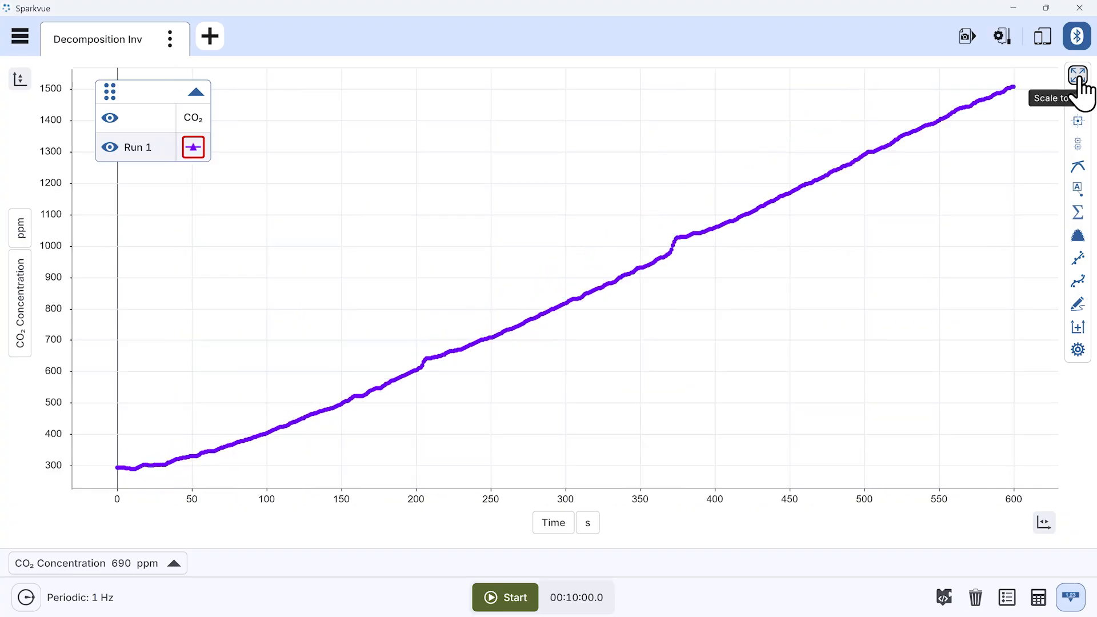
Check the time unit in the handout's data table, change the graph's time axis to min, and scale the graph to fit.
key("alt+Tab")
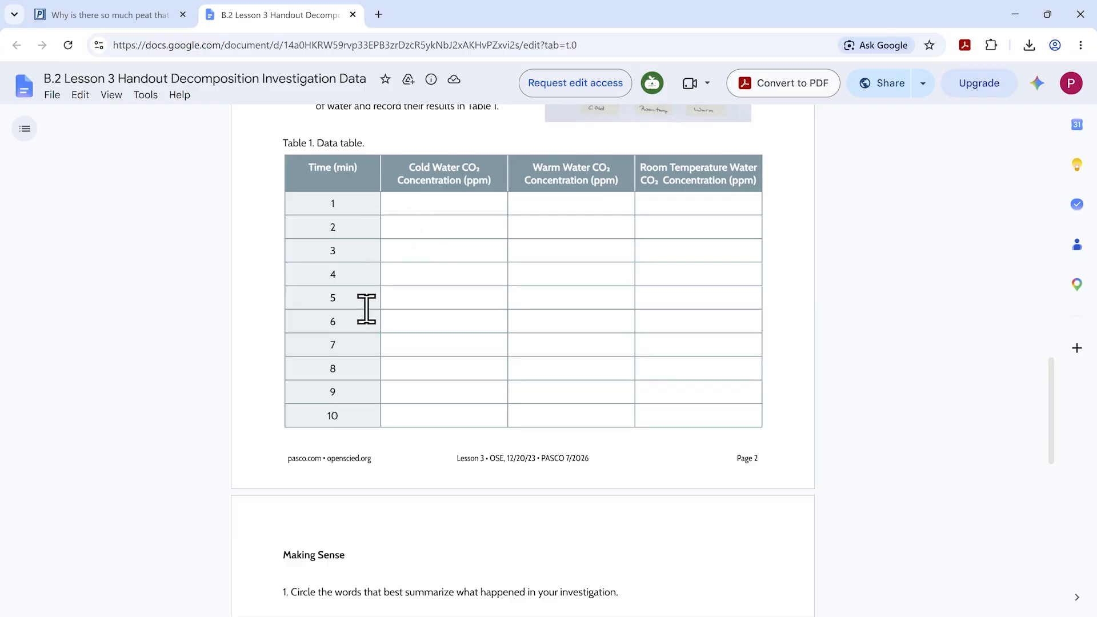
key("alt+Tab")
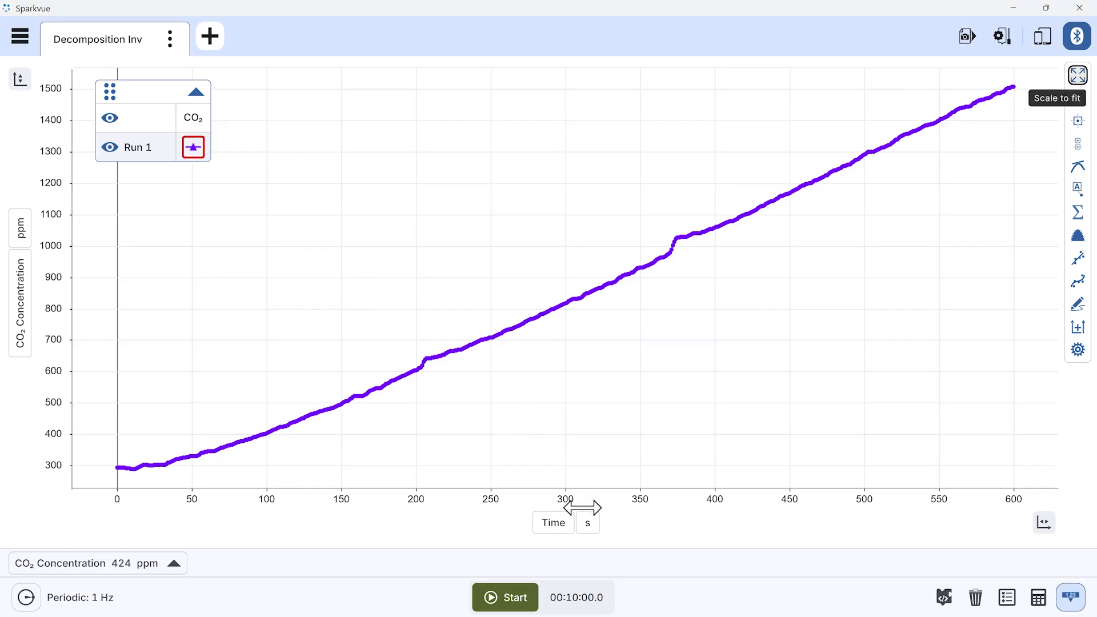
left_click(587, 529)
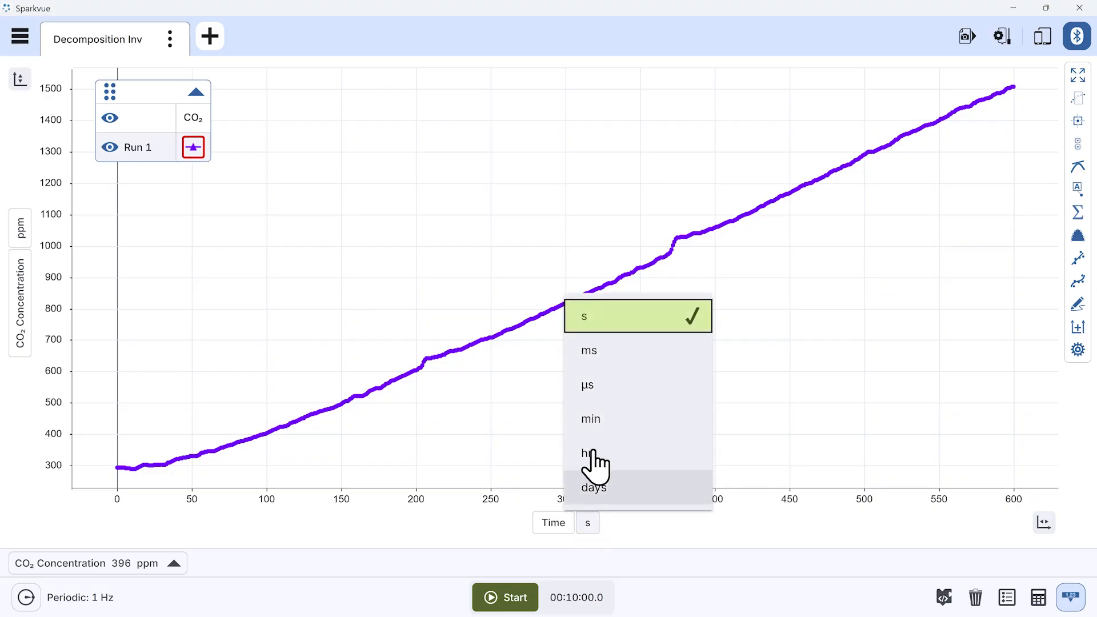
left_click(601, 419)
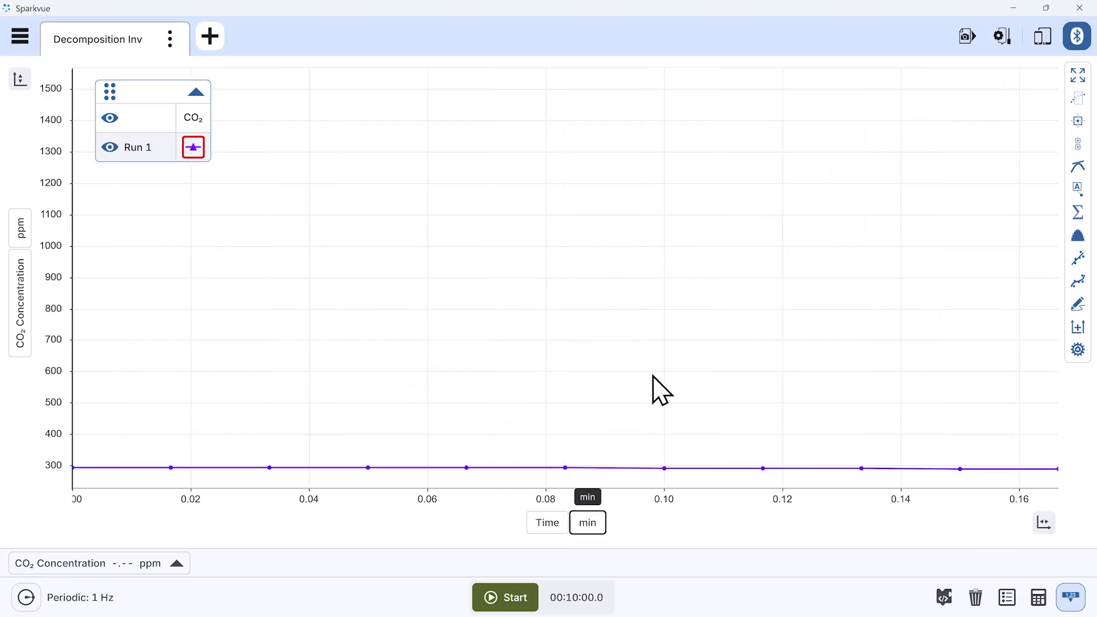
left_click(1078, 75)
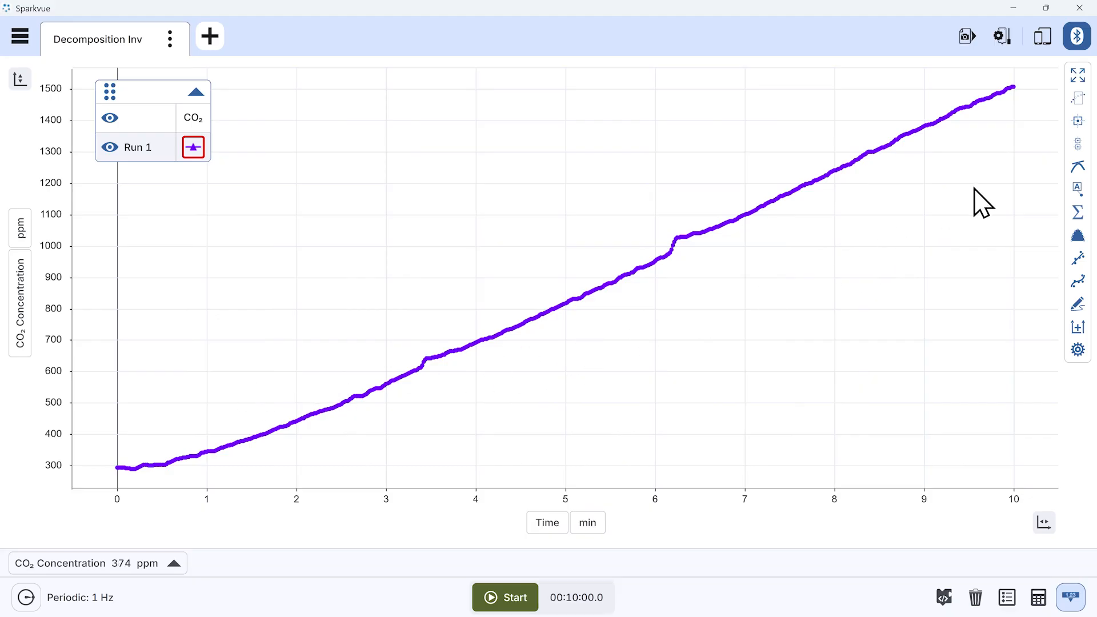
Add a coordinate marker to the Run 1 CO₂ curve, offset its label, and move the marker to about 0.8 min.
left_click(1078, 121)
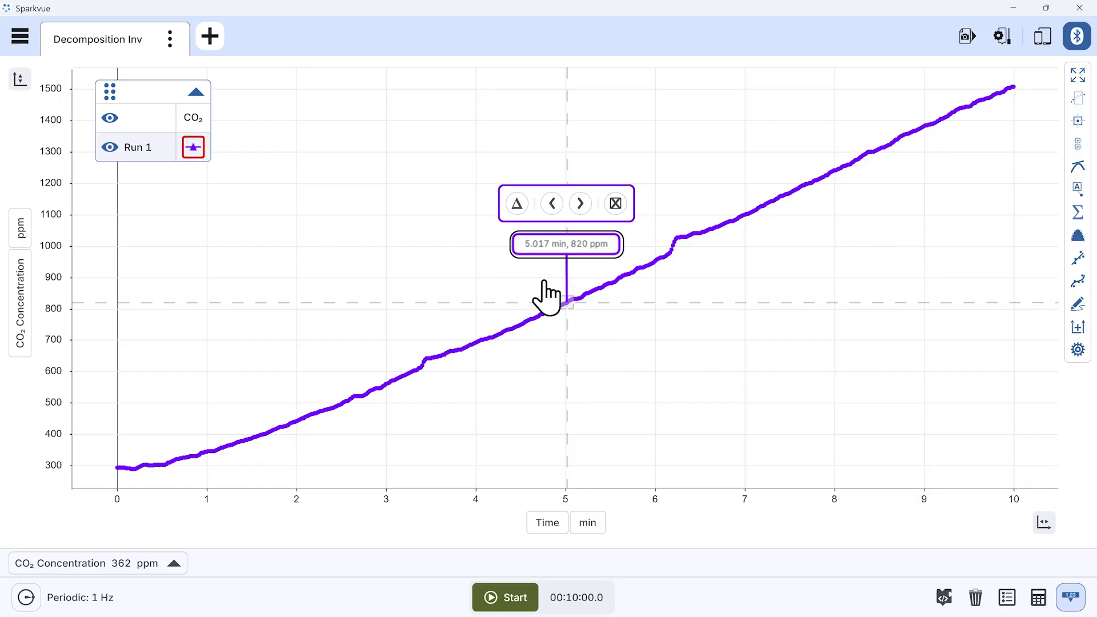
left_click_drag(549, 246, 502, 215)
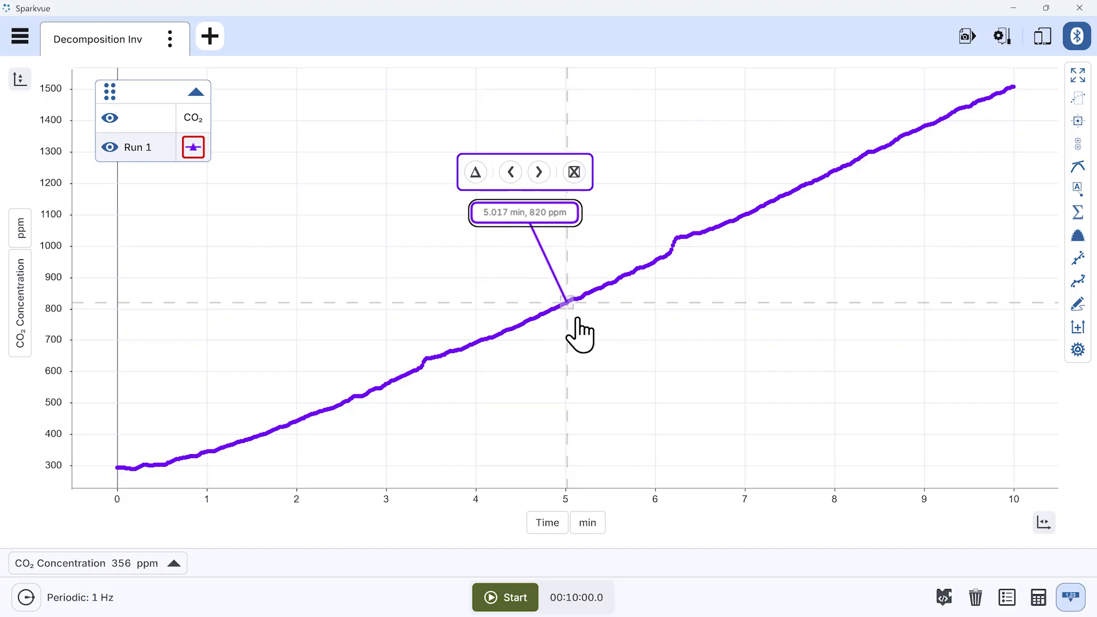
left_click_drag(568, 300, 187, 441)
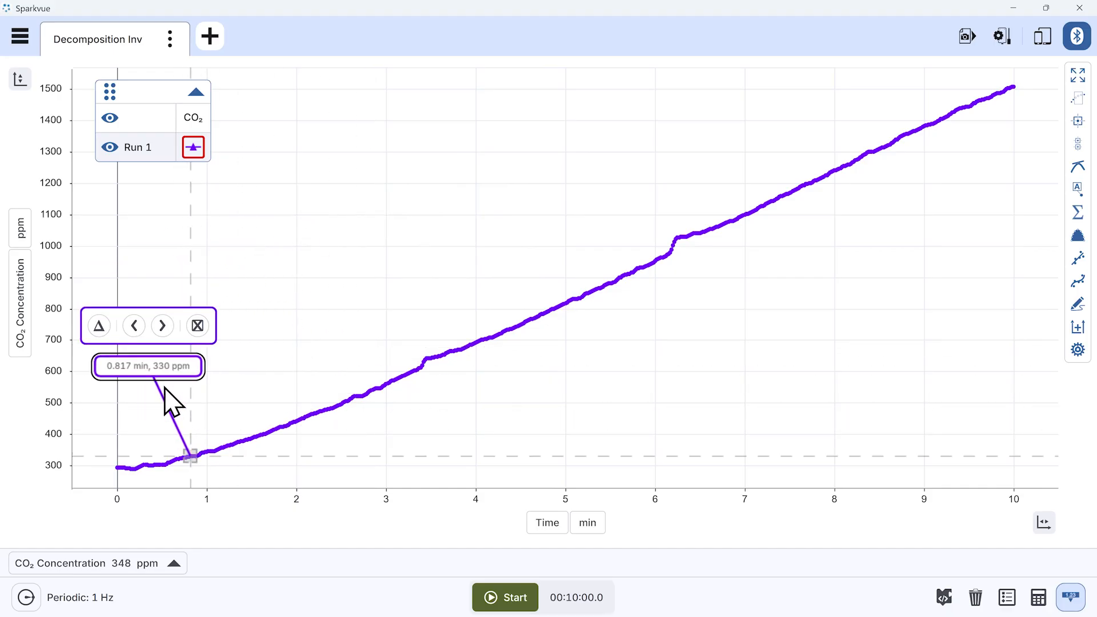
Nudge the coordinate marker point by point along the Run 1 curve to exactly 1.000 min.
left_click(163, 326)
left_click(163, 326)
left_click(163, 325)
left_click(163, 326)
left_click(163, 326)
left_click(163, 325)
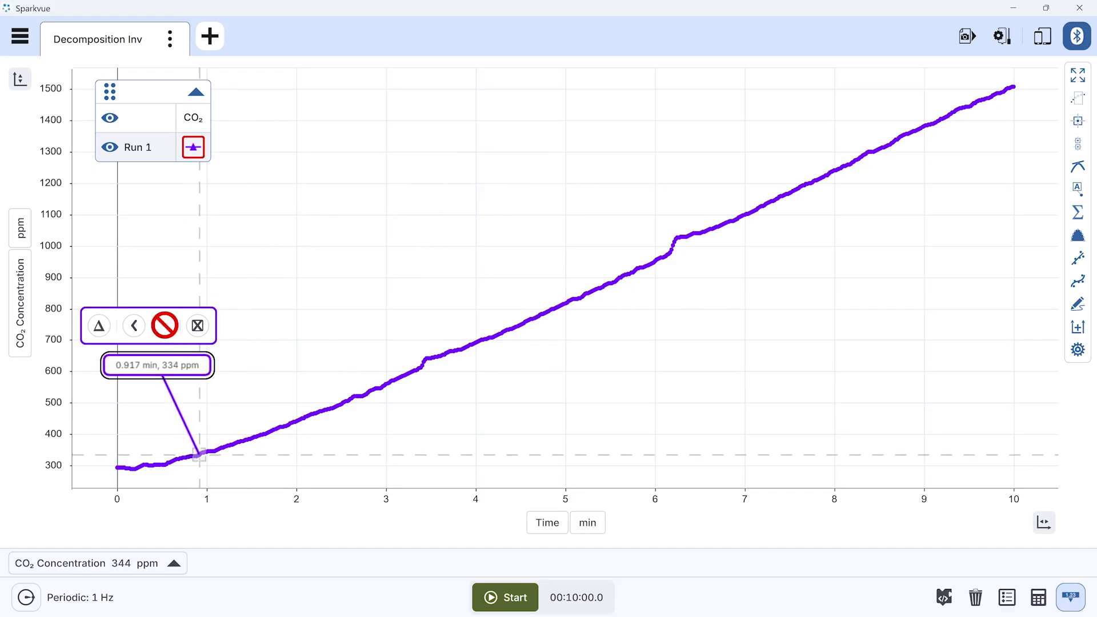
left_click(134, 326)
left_click(135, 327)
left_click(163, 326)
left_click(163, 327)
left_click(163, 326)
left_click(163, 326)
left_click(163, 326)
left_click(163, 327)
left_click(163, 327)
left_click(321, 242)
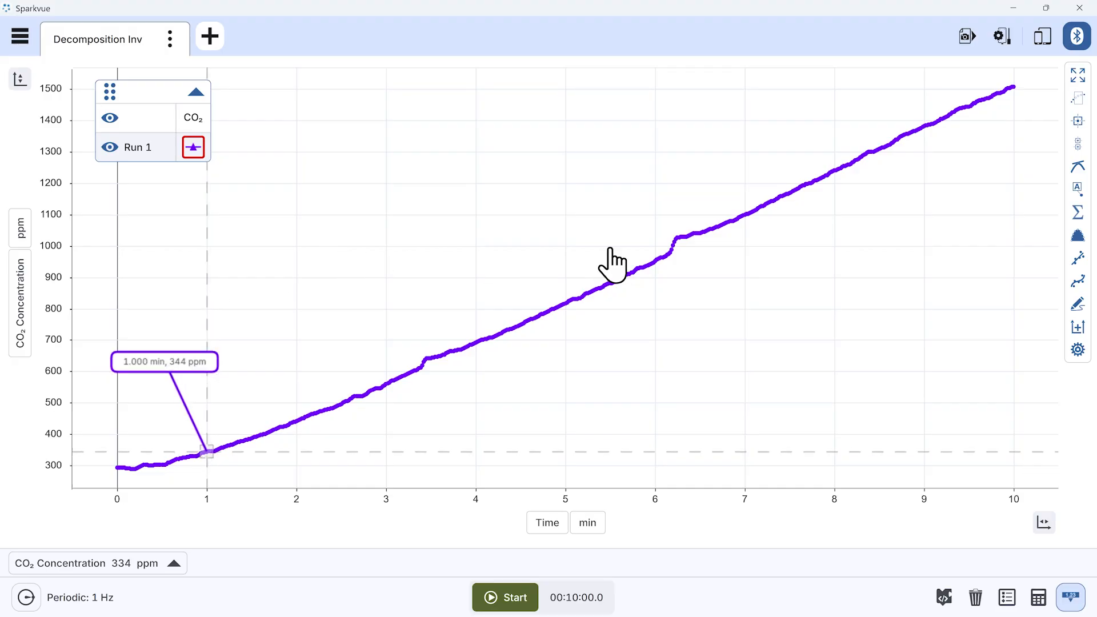
Place a second coordinate marker at 2.000 min on the Run 1 curve and delete it again.
left_click(1078, 121)
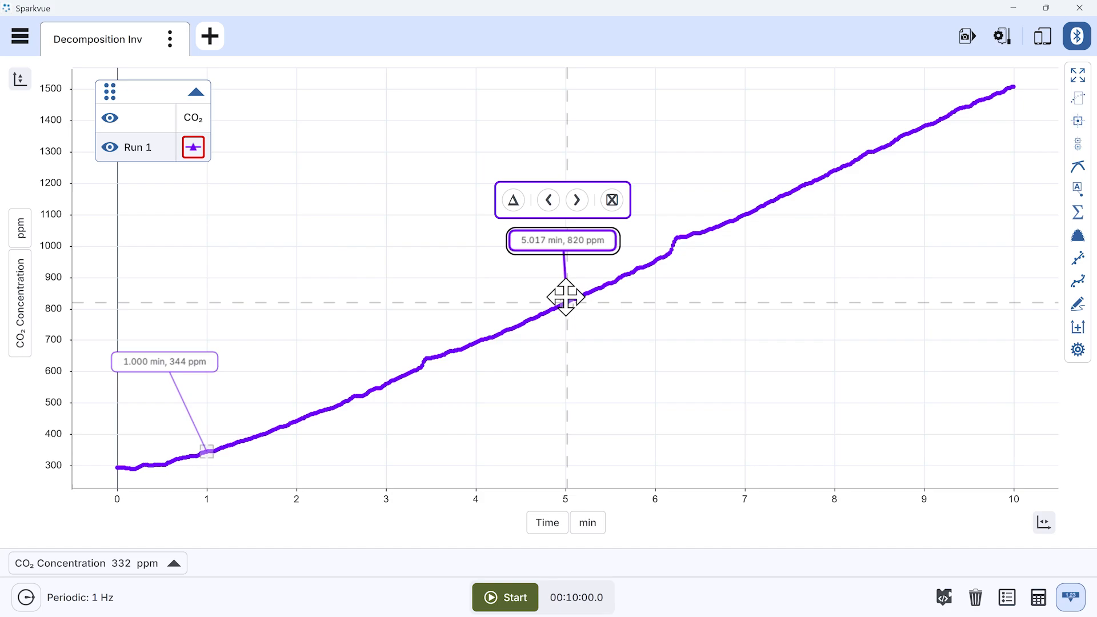
left_click_drag(527, 328, 297, 417)
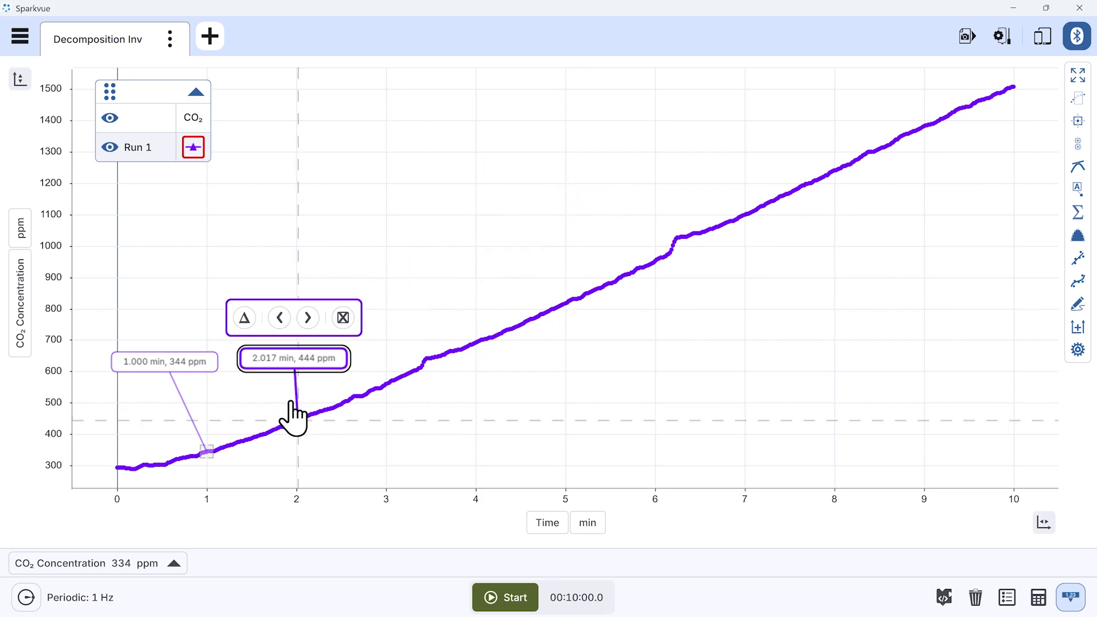
left_click(280, 318)
left_click(433, 246)
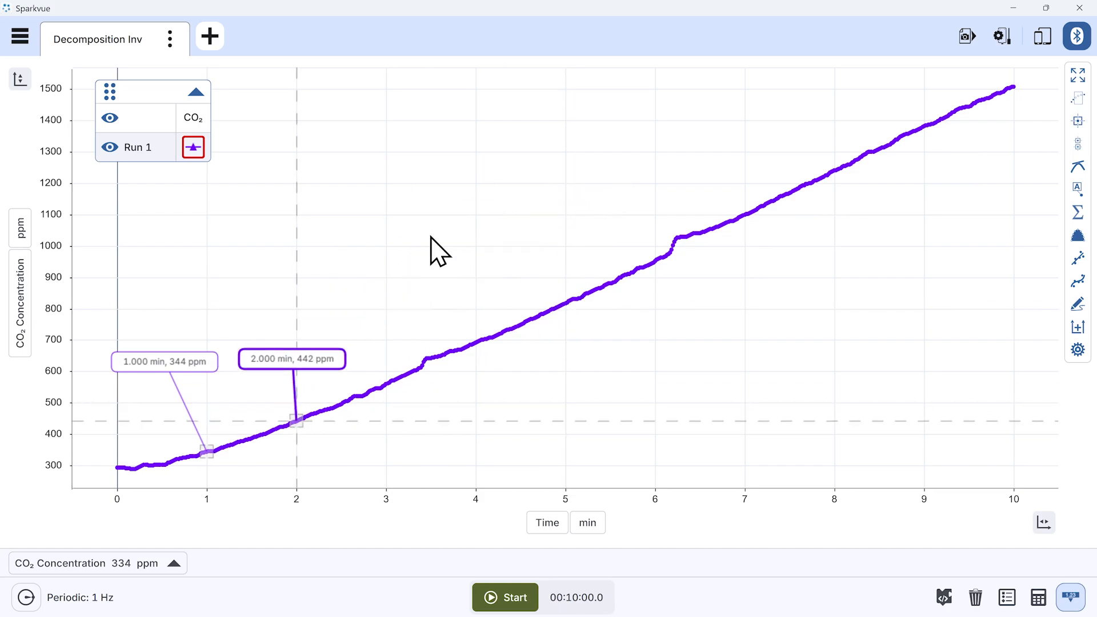
left_click(334, 359)
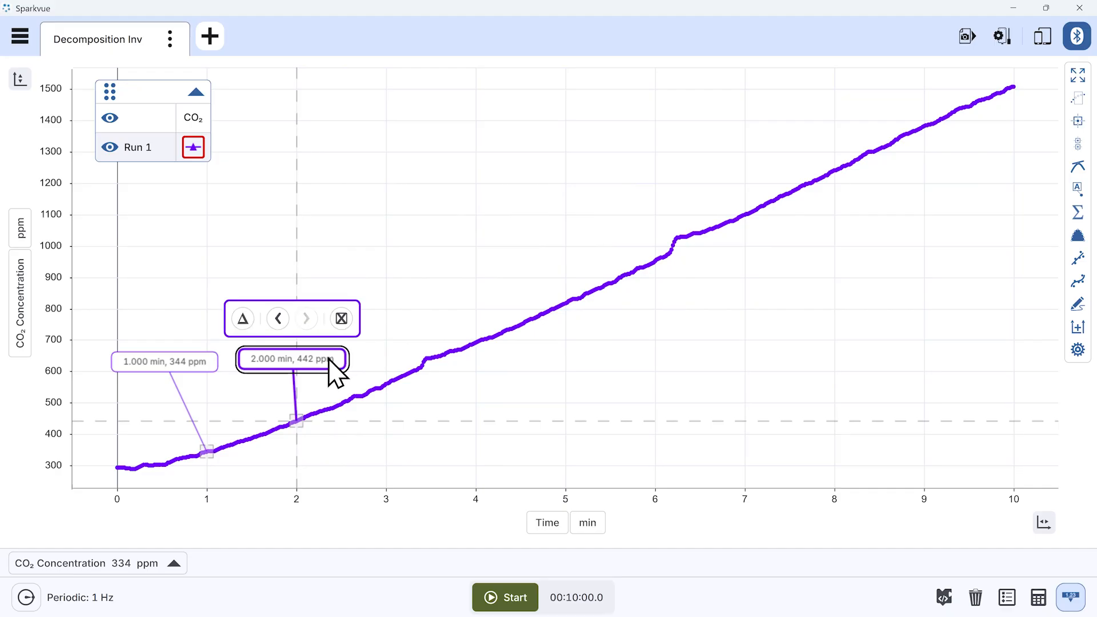
left_click(342, 319)
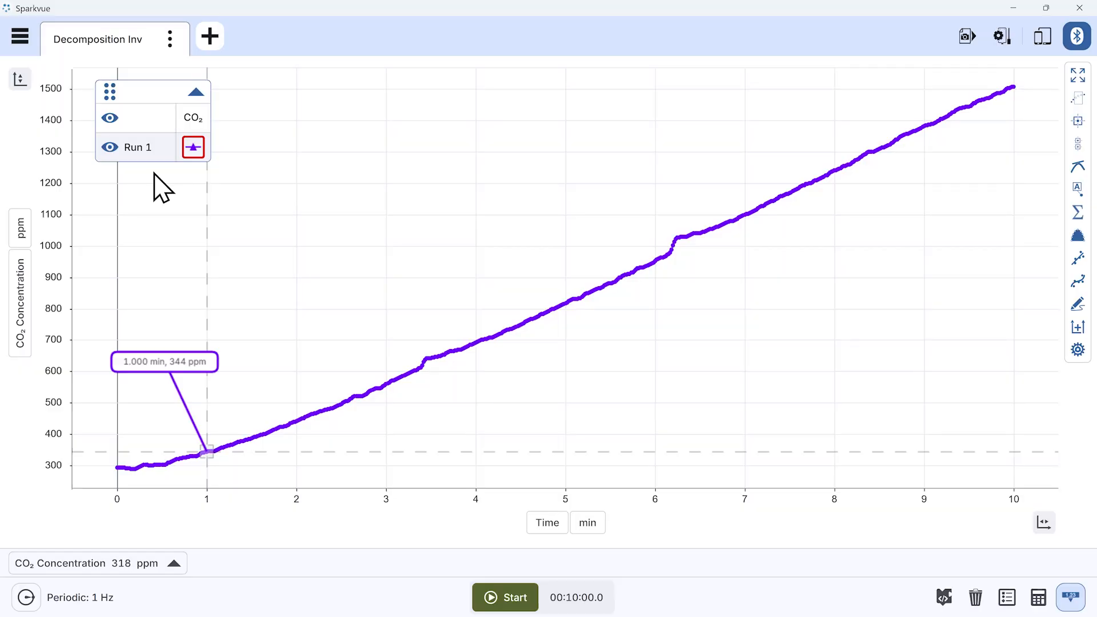
Record a second CO₂ run for about 40 s and show Run 1 alongside it on the graph.
left_click(512, 601)
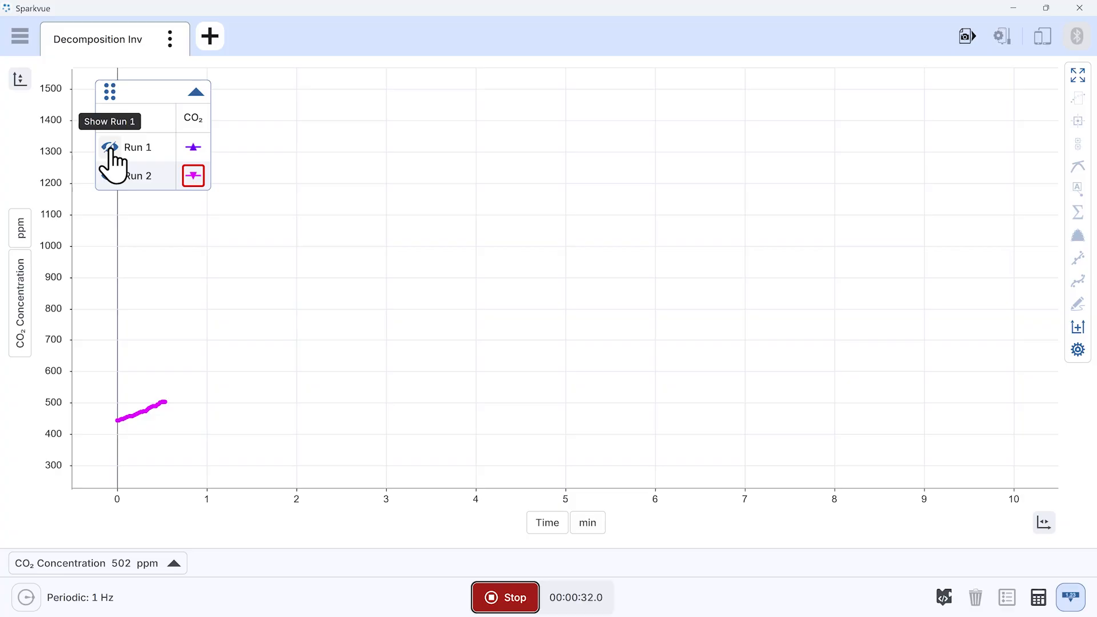
left_click(109, 147)
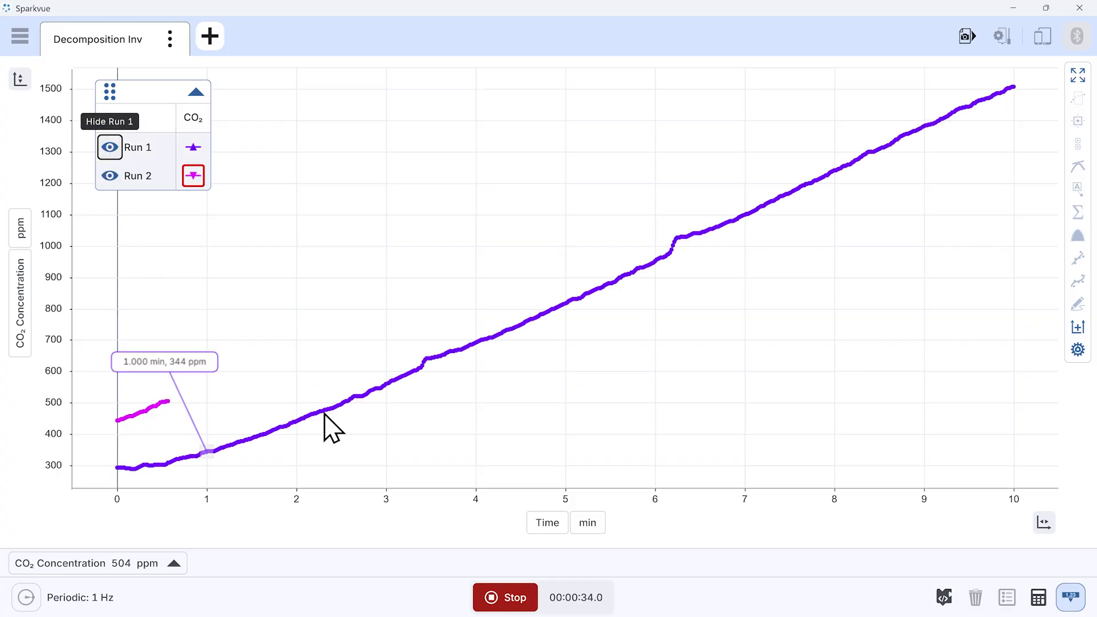
left_click(513, 600)
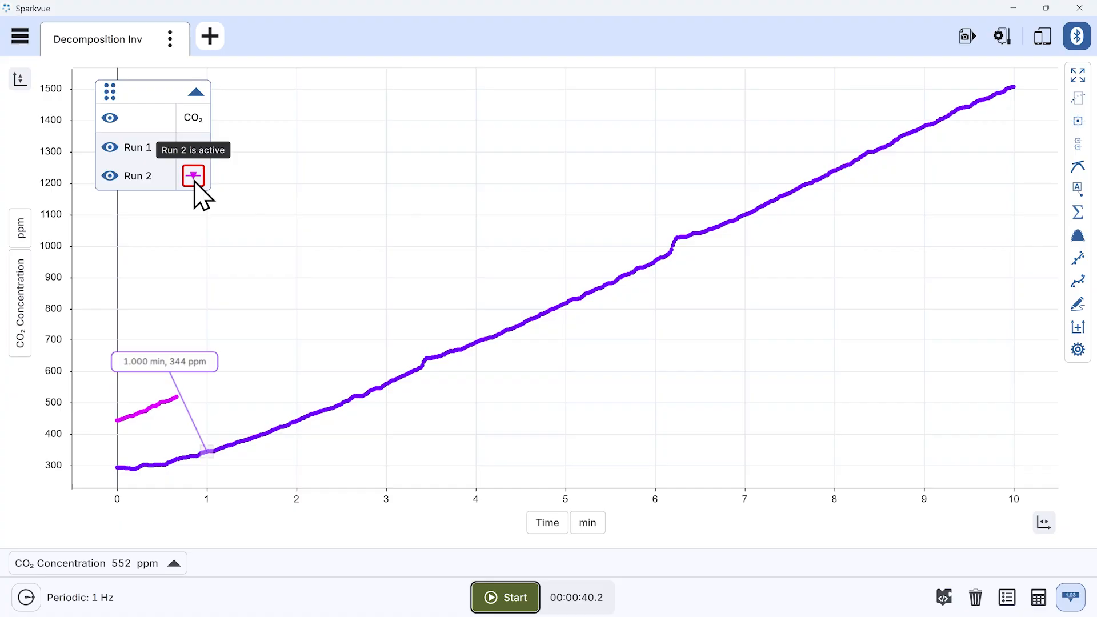
Add a coordinate marker to Run 2, make Run 1 the active run, and add another marker to it.
left_click(1078, 122)
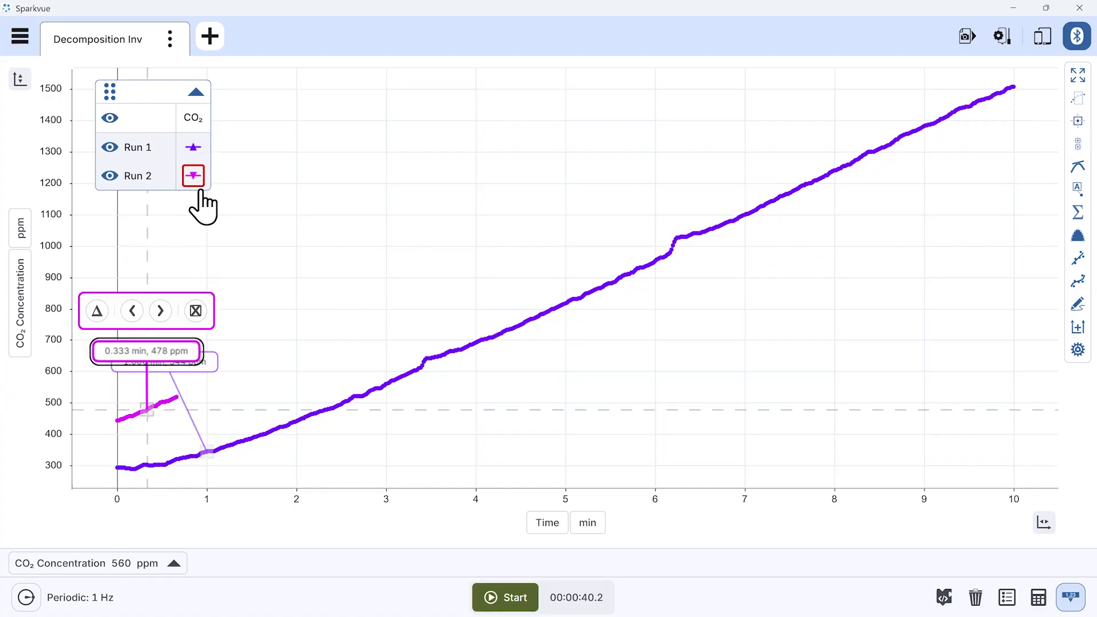
left_click(195, 147)
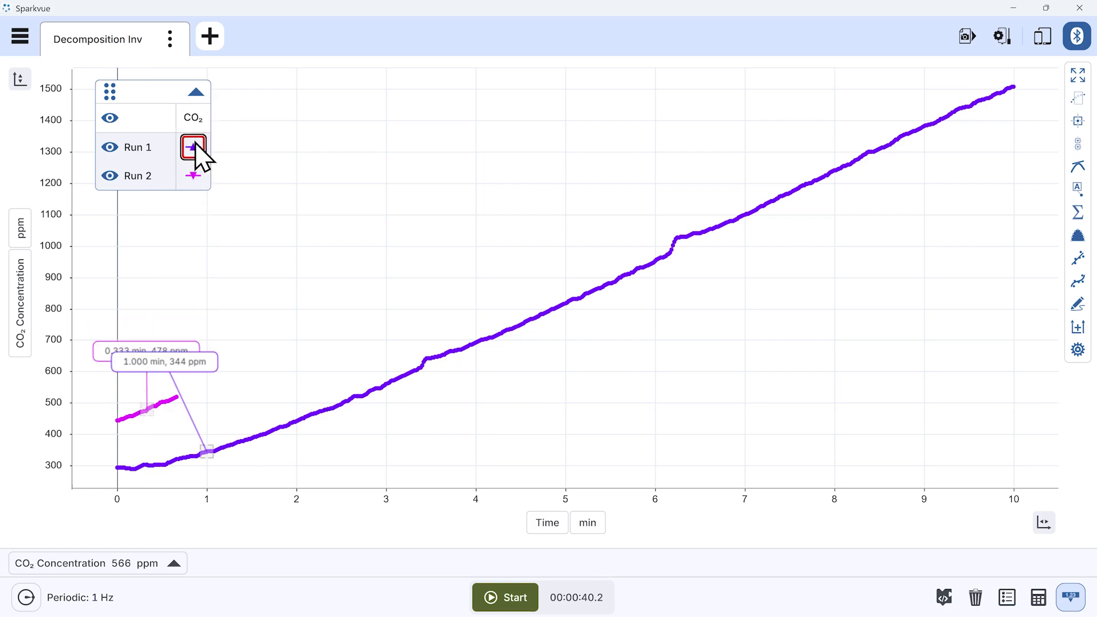
left_click(1078, 121)
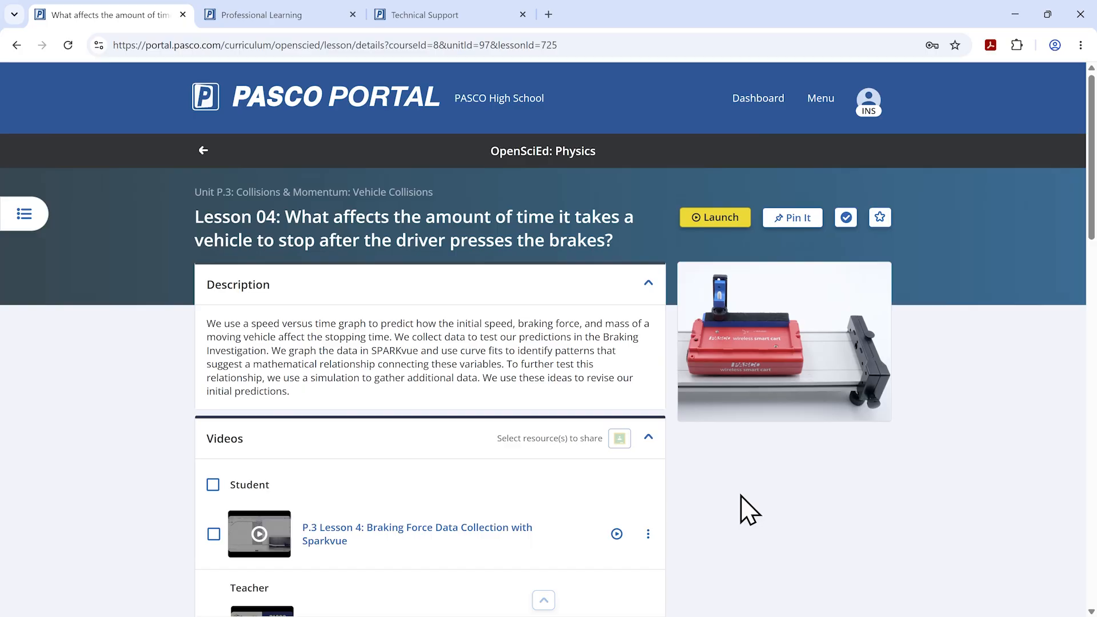
In the PASCO Portal lesson on vehicle stopping time, download the Sparkvue file for the student Braking Investigation.
scroll(748, 509, "down", 14)
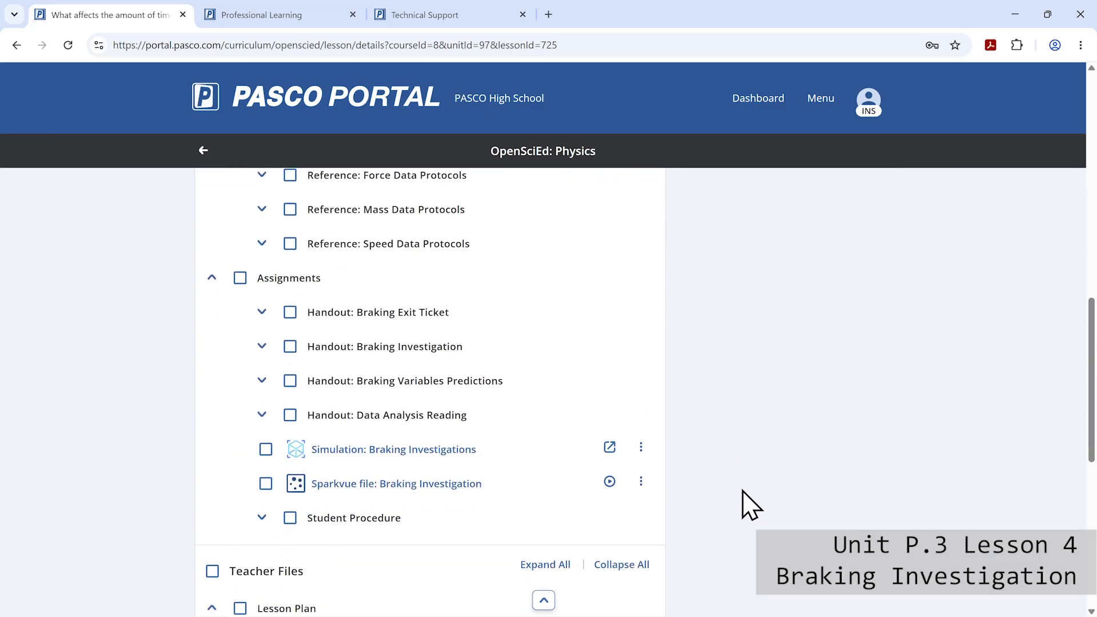
left_click(642, 423)
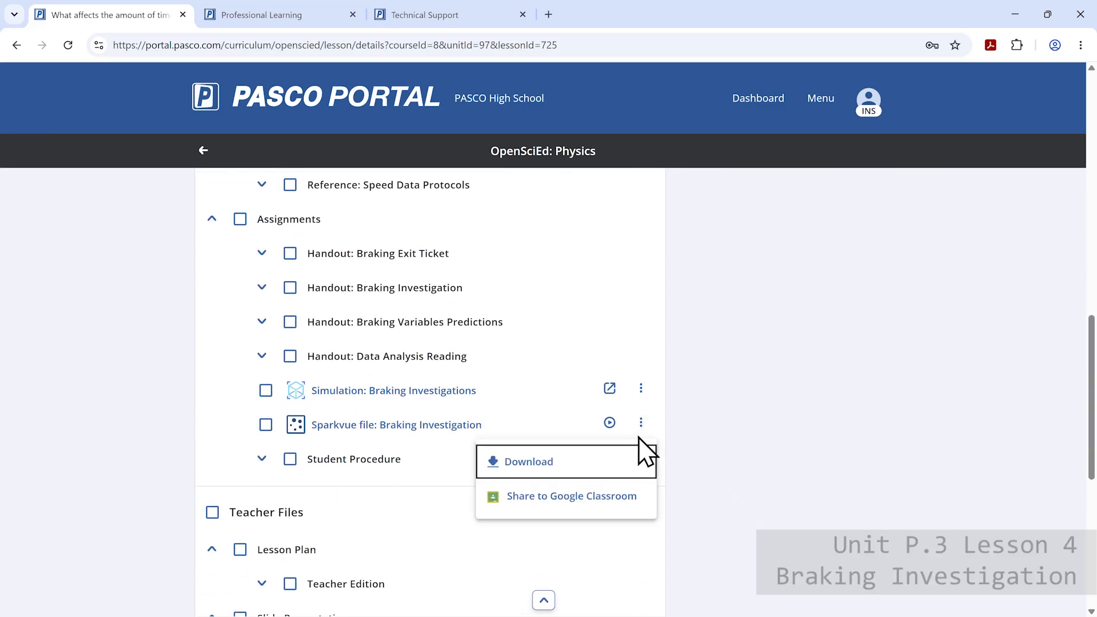
left_click(620, 464)
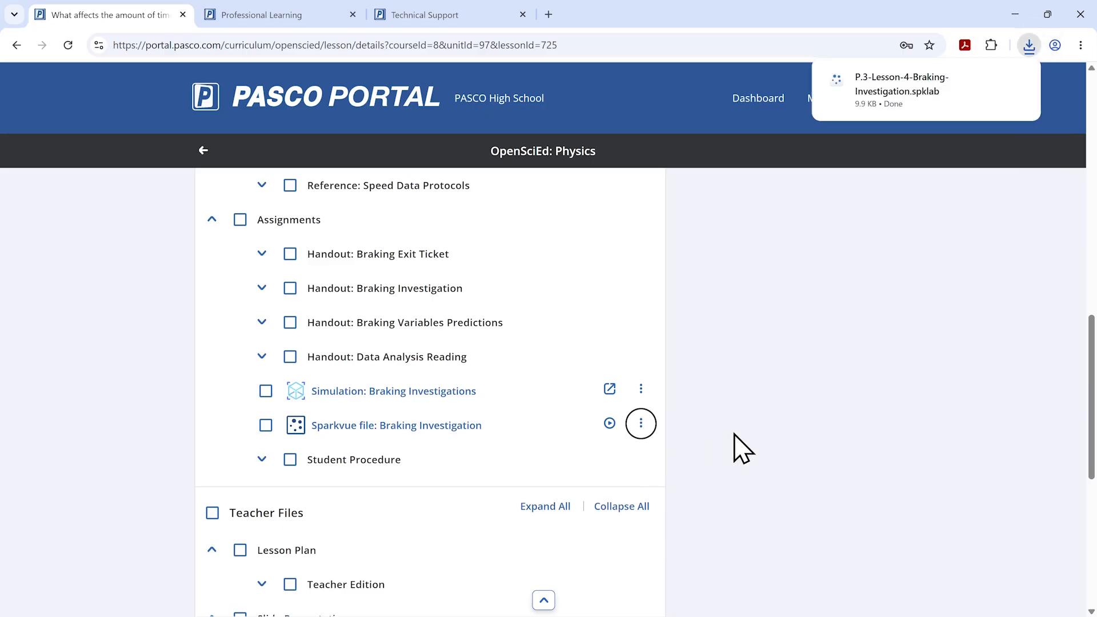
Open the English Google Docs version of Reference: Force Data Protocols from the lesson's student reference files.
scroll(743, 449, "up", 4)
left_click(262, 354)
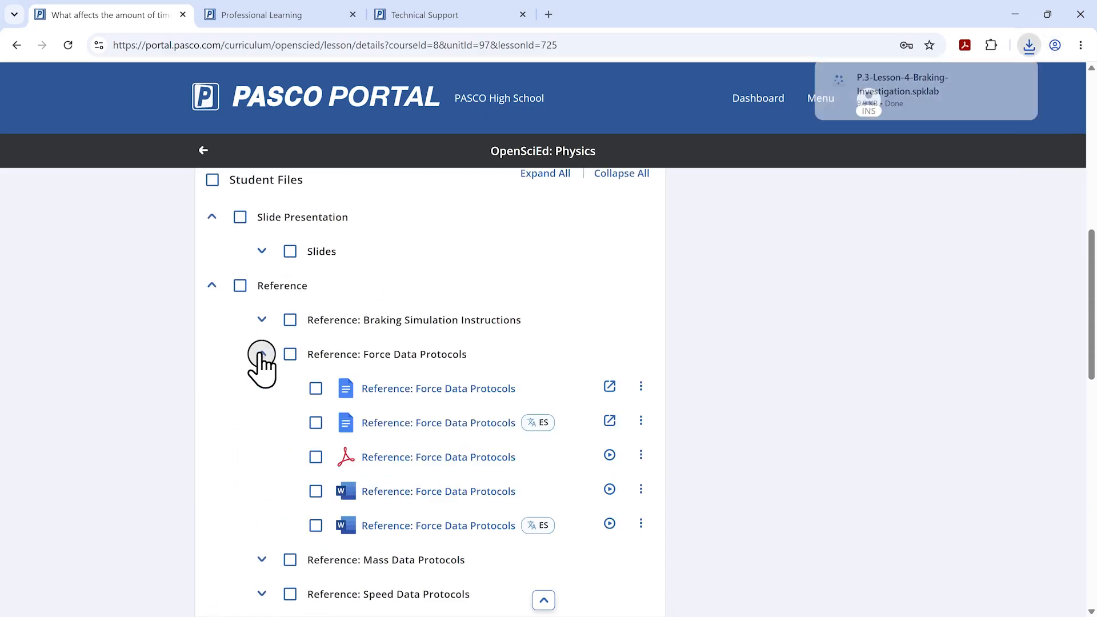
left_click(610, 387)
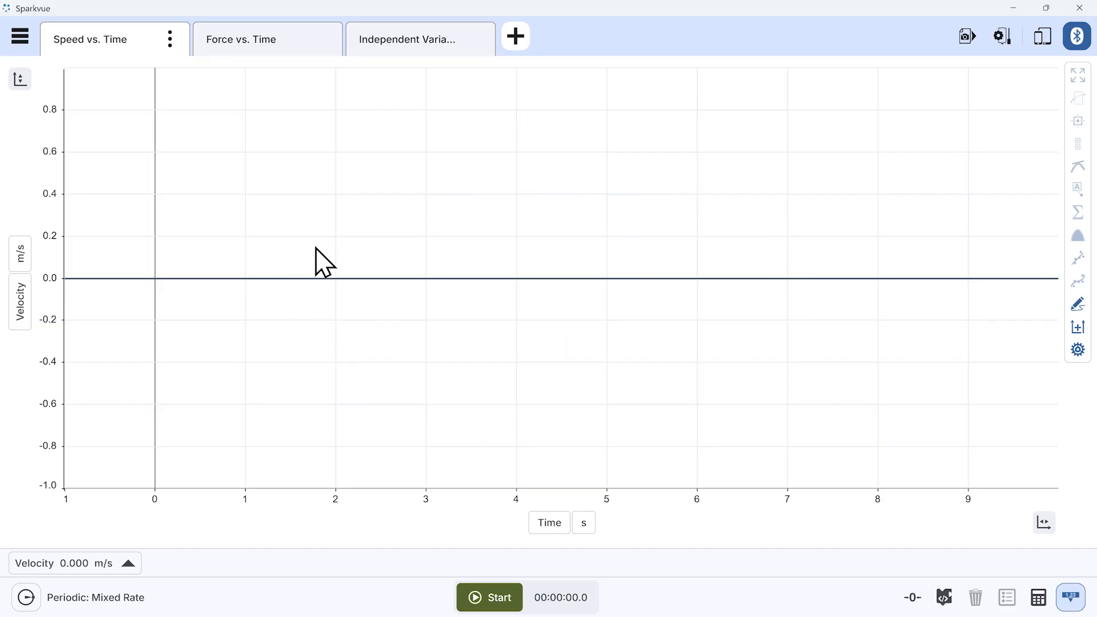
In Sparkvue, zero the smart cart's force sensor on the Force vs. Time page and record a run of about 3.5 s.
left_click(225, 51)
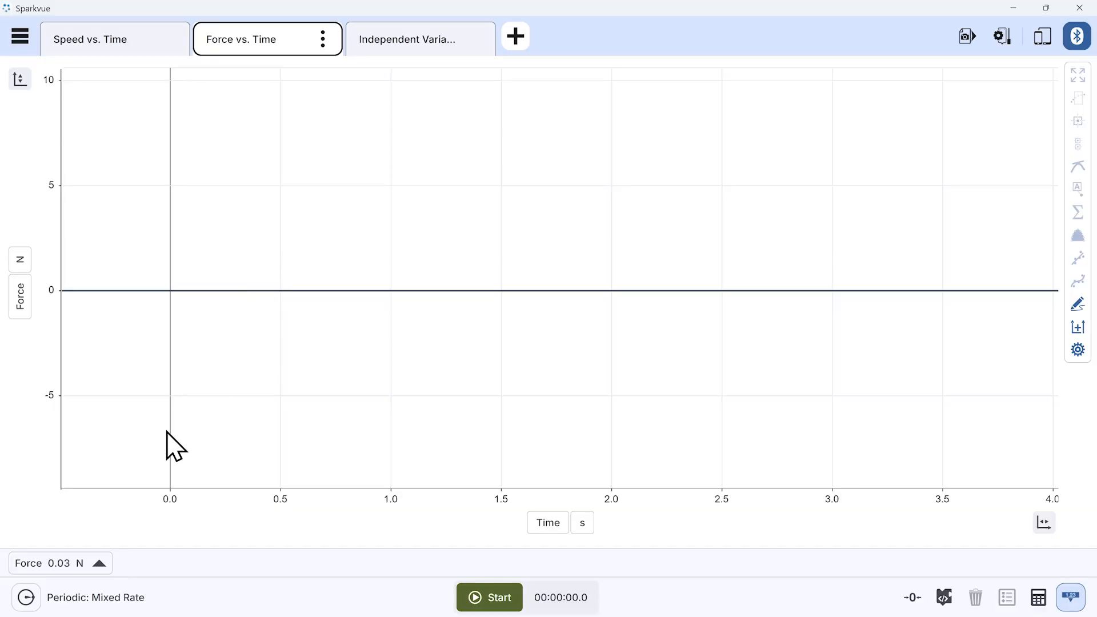
left_click(100, 564)
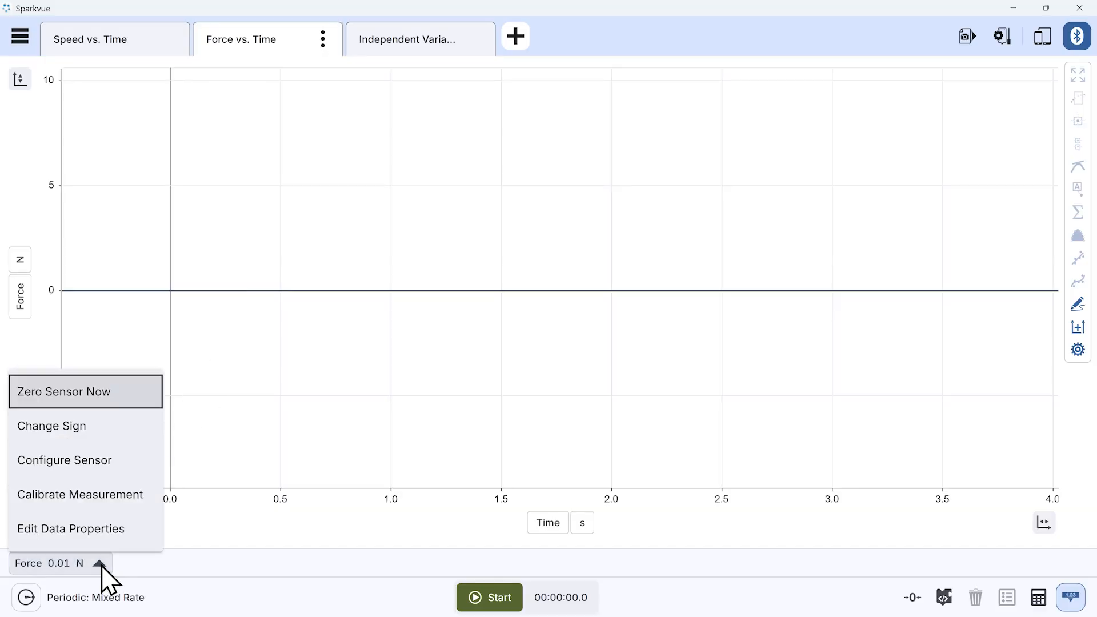
left_click(107, 394)
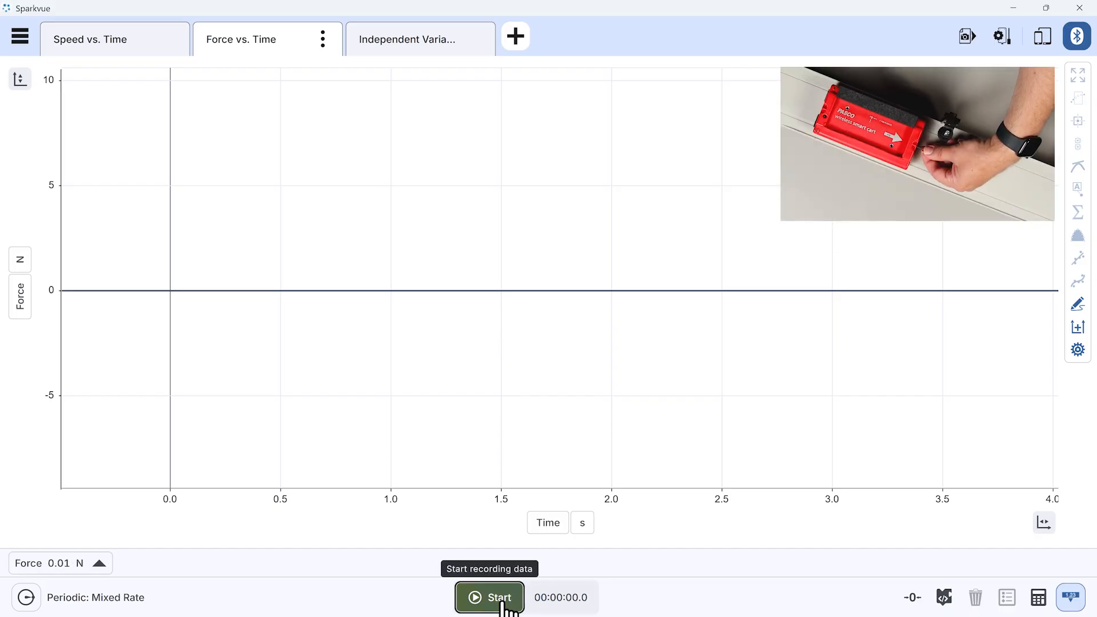
left_click(503, 605)
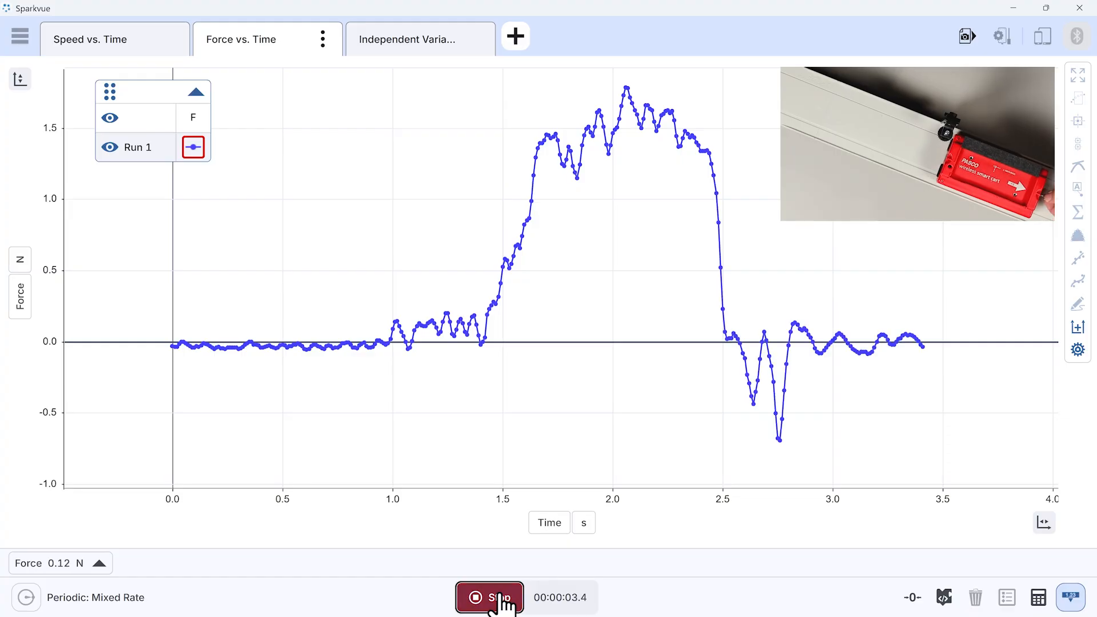
left_click(501, 601)
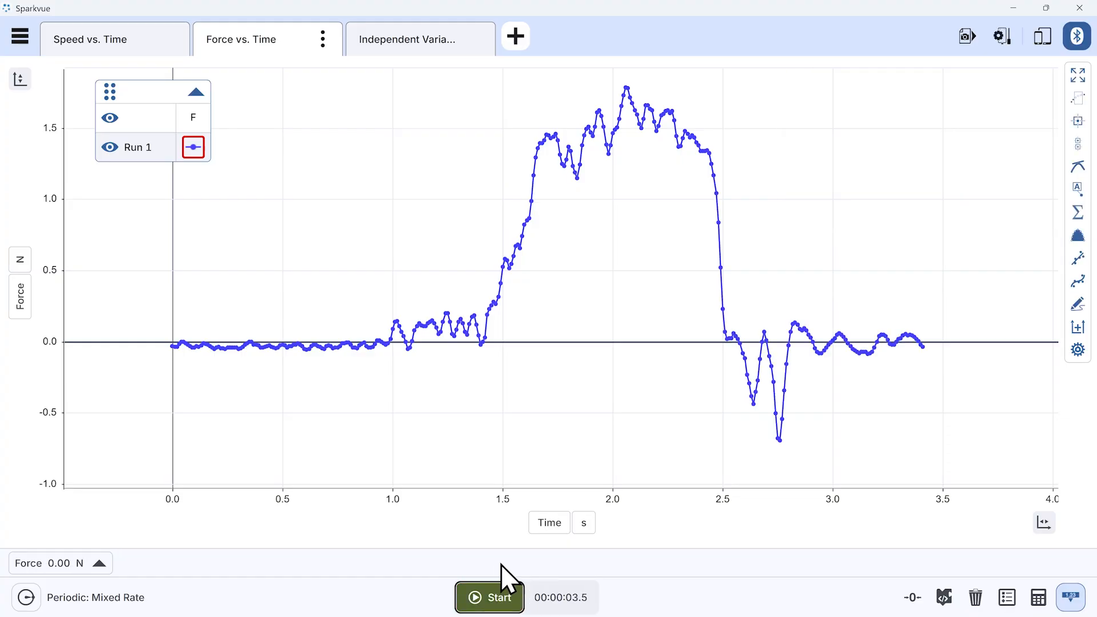
Show the Mean statistic for Run 1 on the force graph.
left_click(1078, 215)
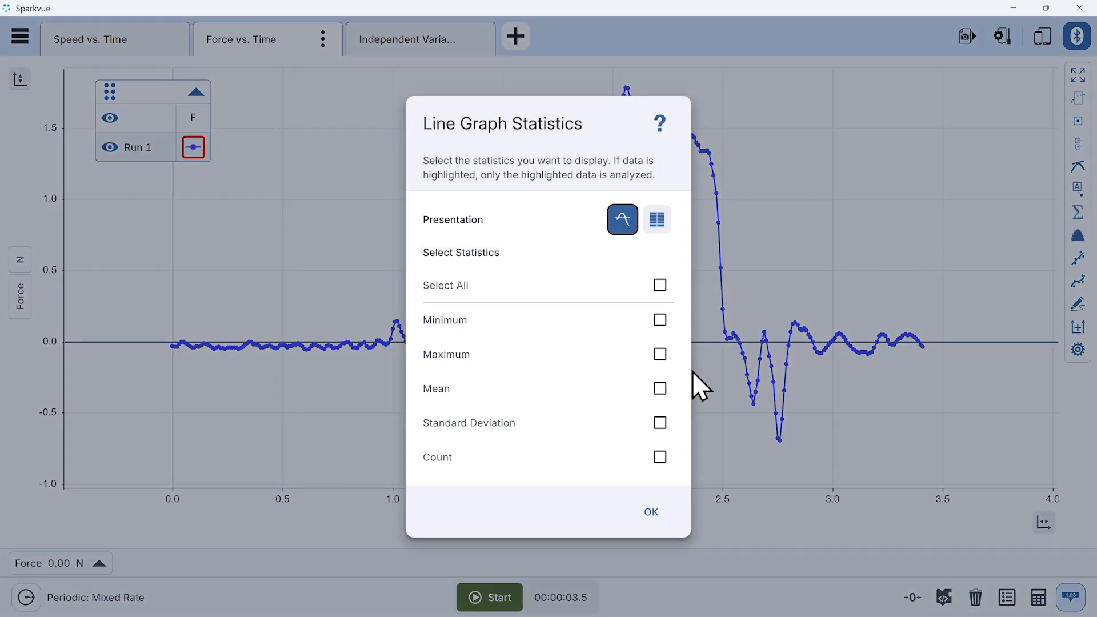
left_click(660, 389)
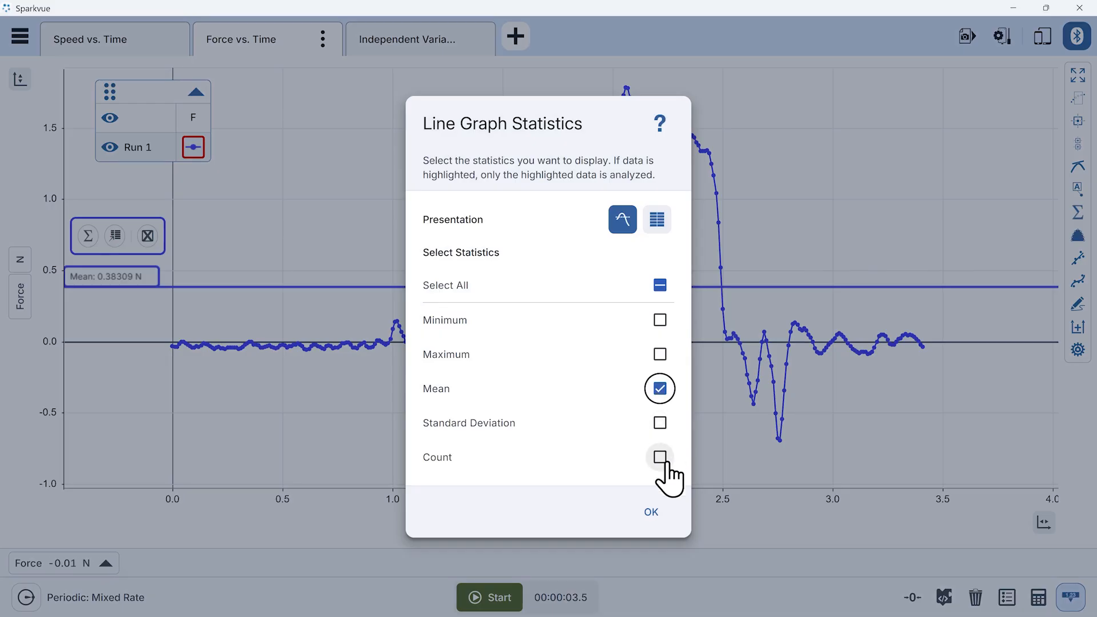
left_click(651, 513)
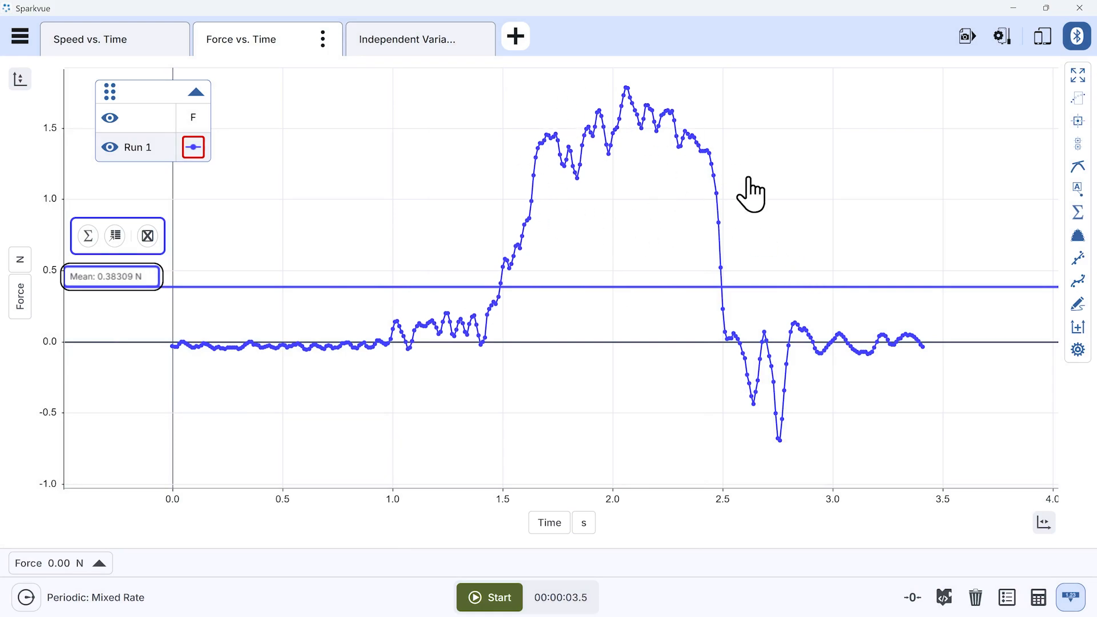
Highlight the braking plateau between about 1.6 and 2.5 s for the mean calculation, and move the run legend clear of the mean label.
left_click(1077, 100)
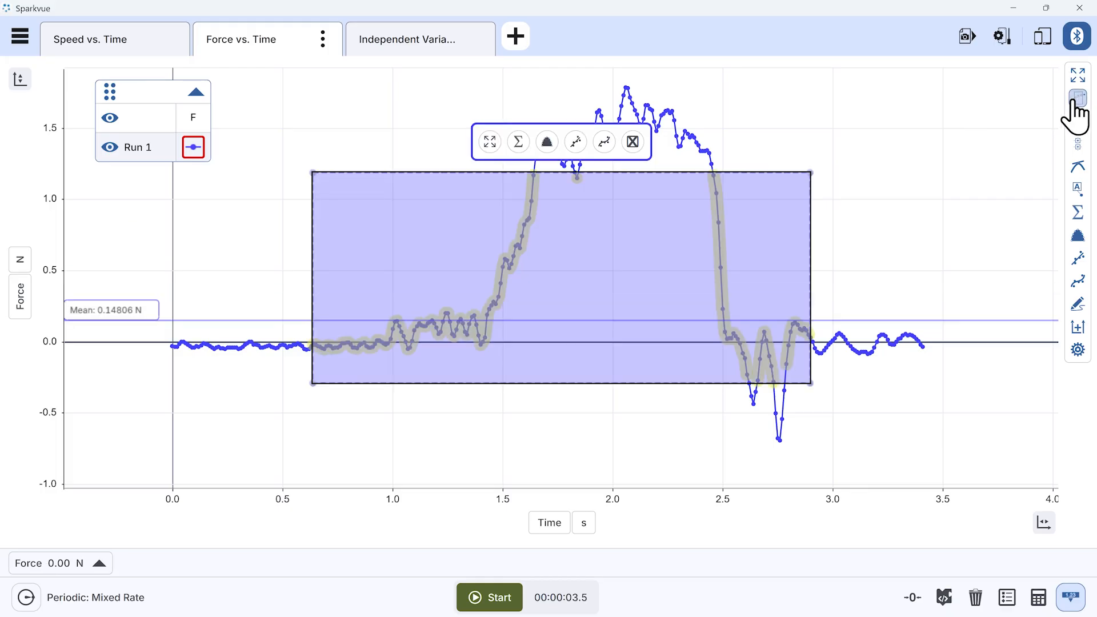
mouse_move(563, 268)
left_mouse_down()
mouse_move(676, 208)
mouse_move(718, 159)
left_mouse_up()
left_click_drag(966, 272, 873, 198)
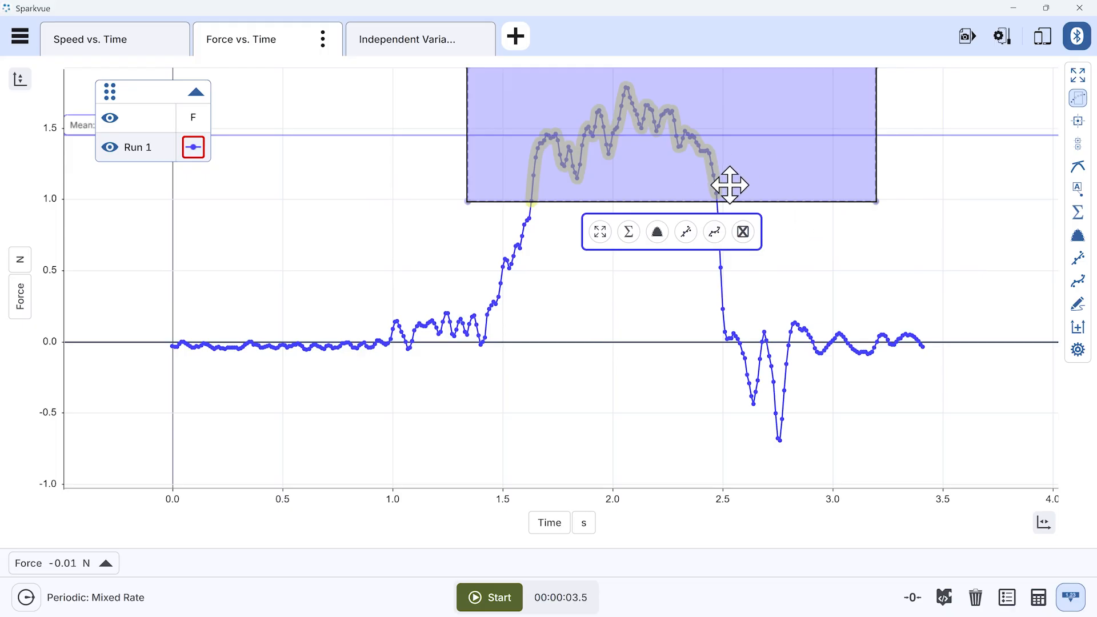
left_click_drag(109, 90, 97, 220)
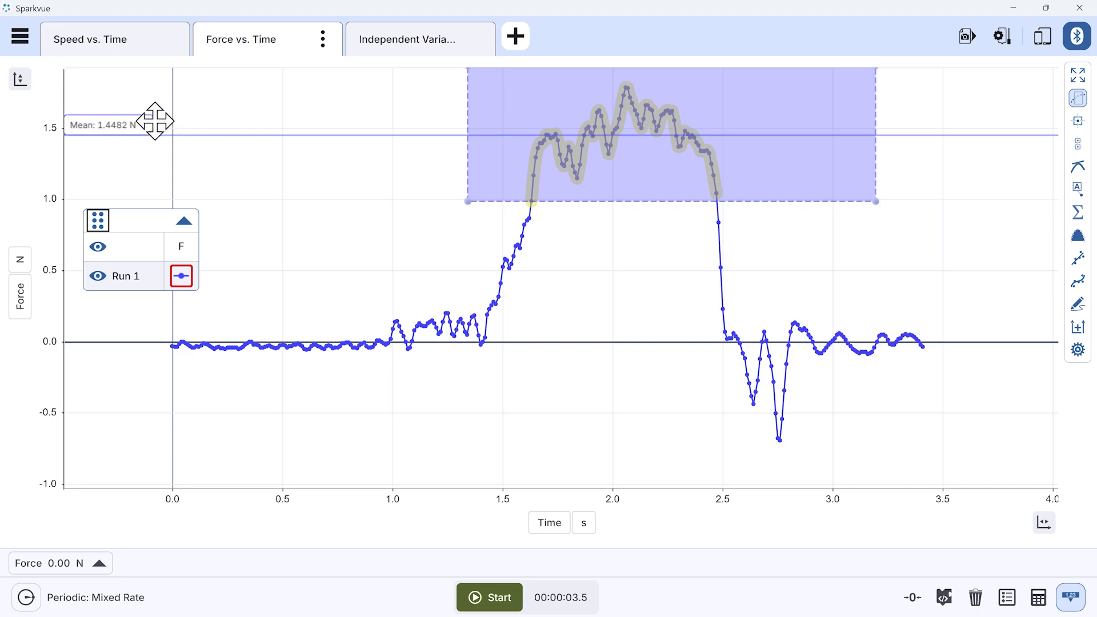
On the Independent Variable page, rename the Independent Variable measurement to Braking Force with unit N and enter 1.45 in its first row.
left_click(387, 46)
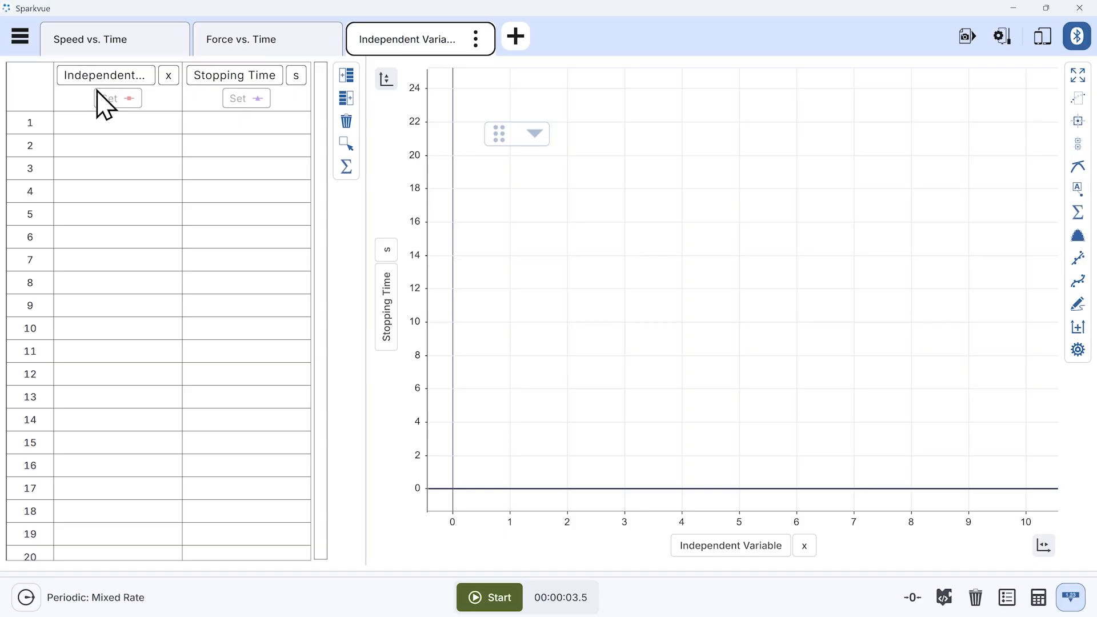
left_click(107, 77)
scroll(97, 463, "down", 2)
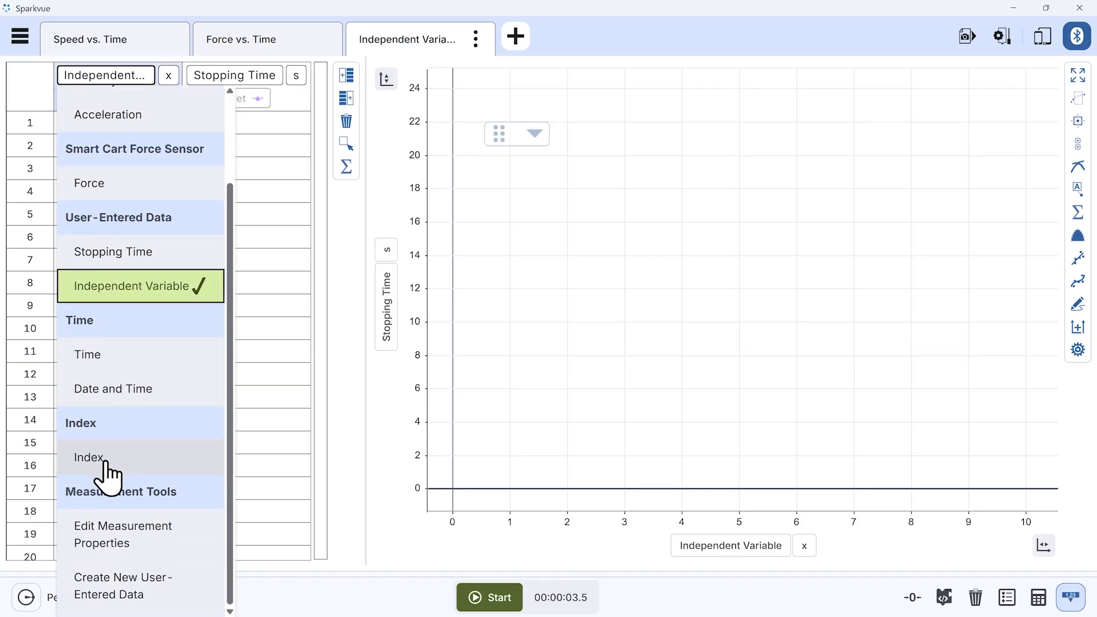
left_click(114, 532)
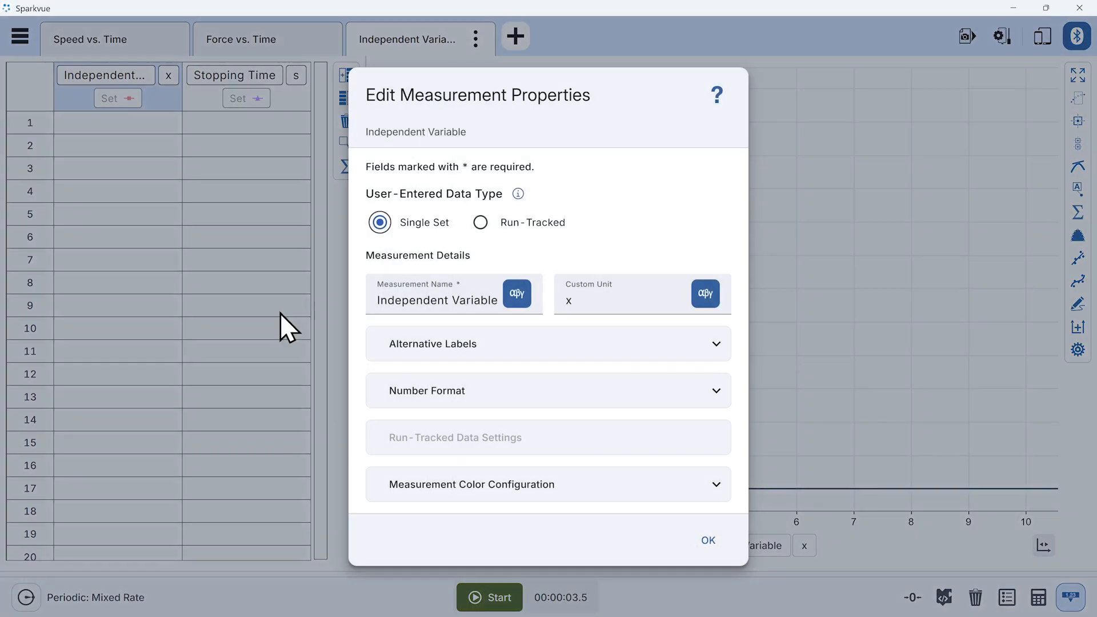
triple_click(434, 301)
type("Braking Fp")
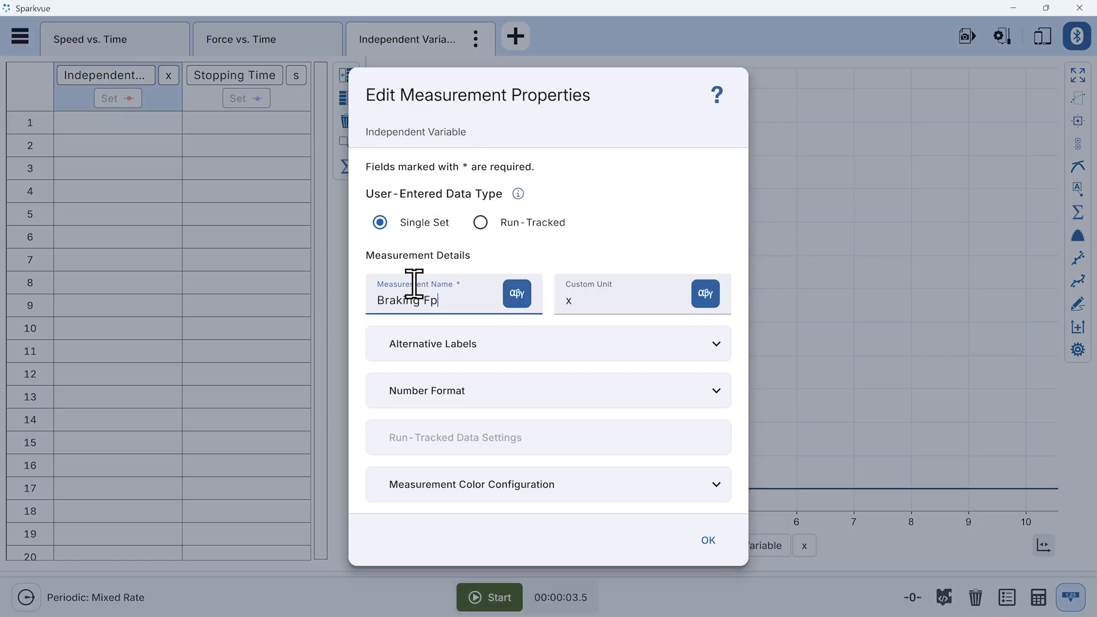
key("BackSpace")
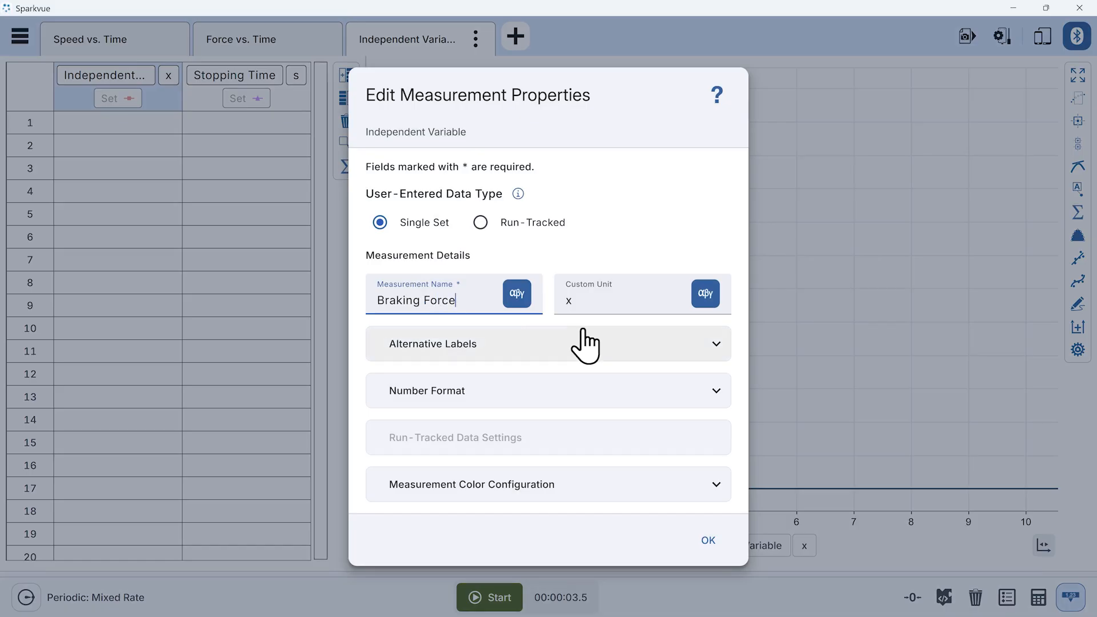
left_click(600, 312)
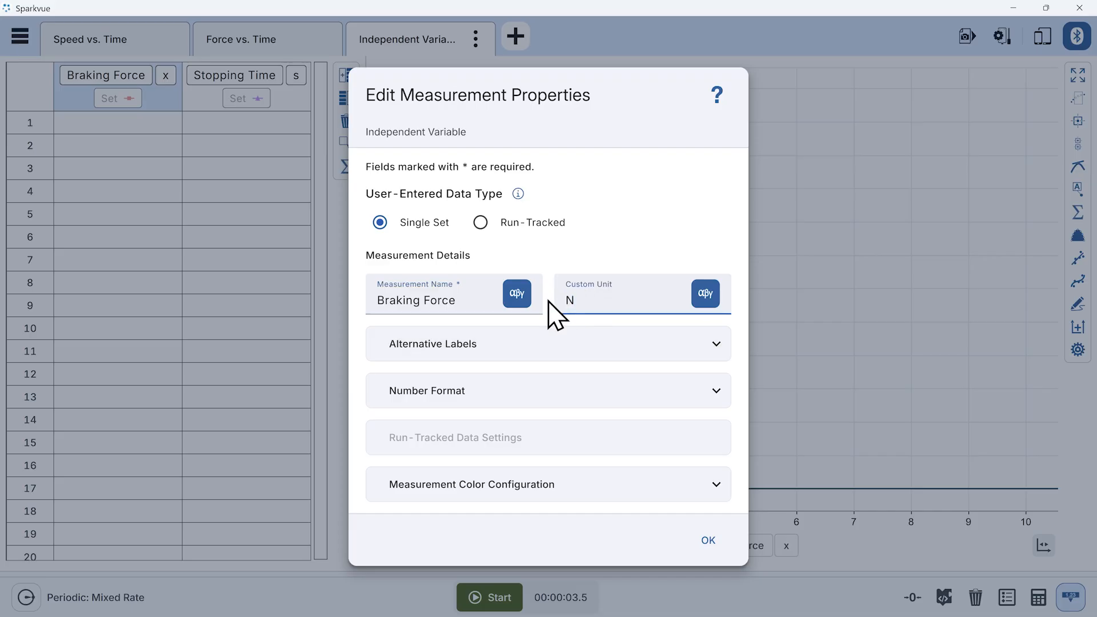
type("N")
left_click(708, 540)
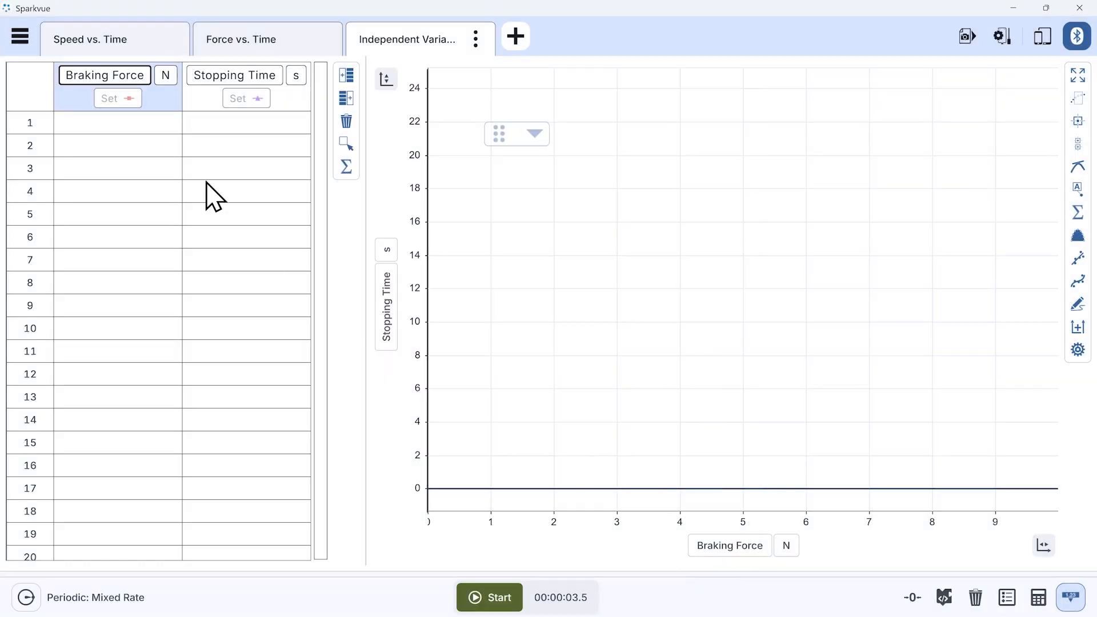
left_click(113, 124)
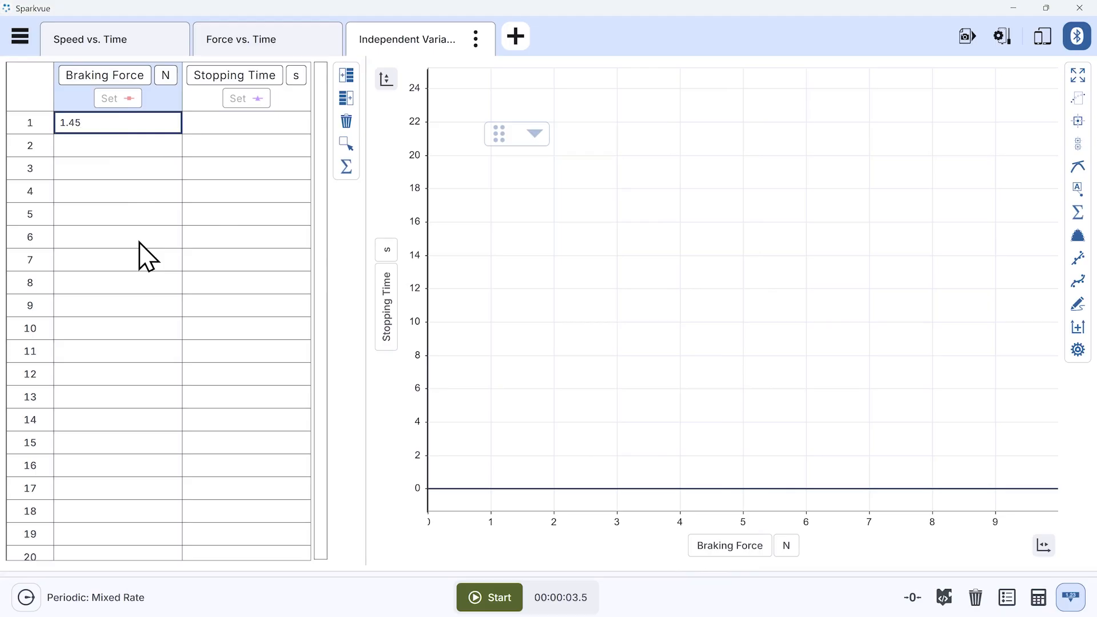
key("Return")
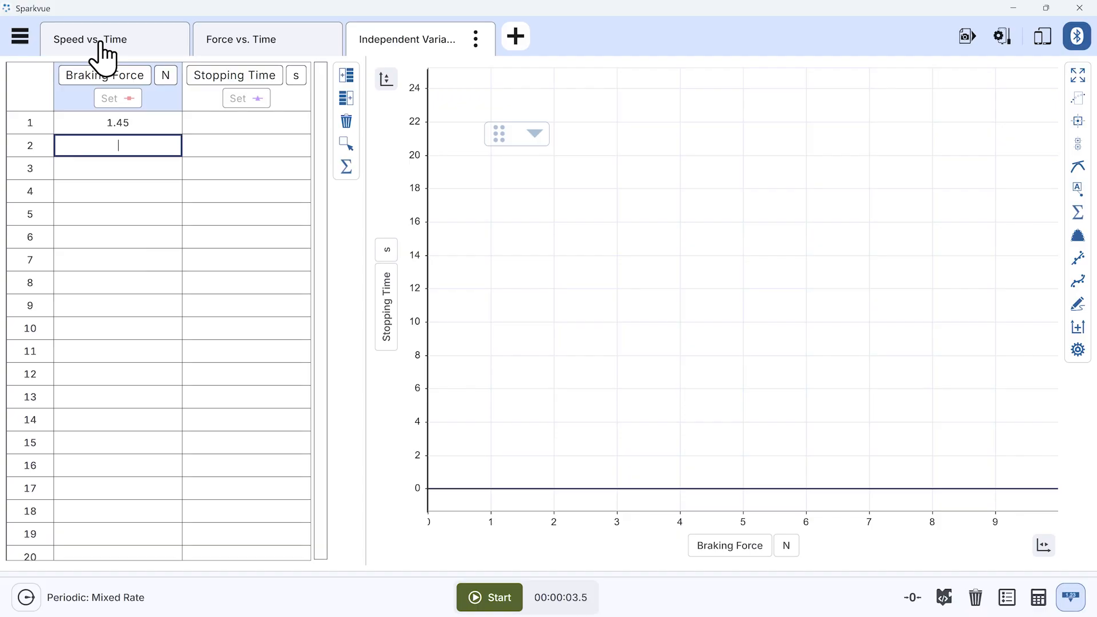
Record a new velocity run of about 4.6 s on the Speed vs. Time page.
left_click(100, 45)
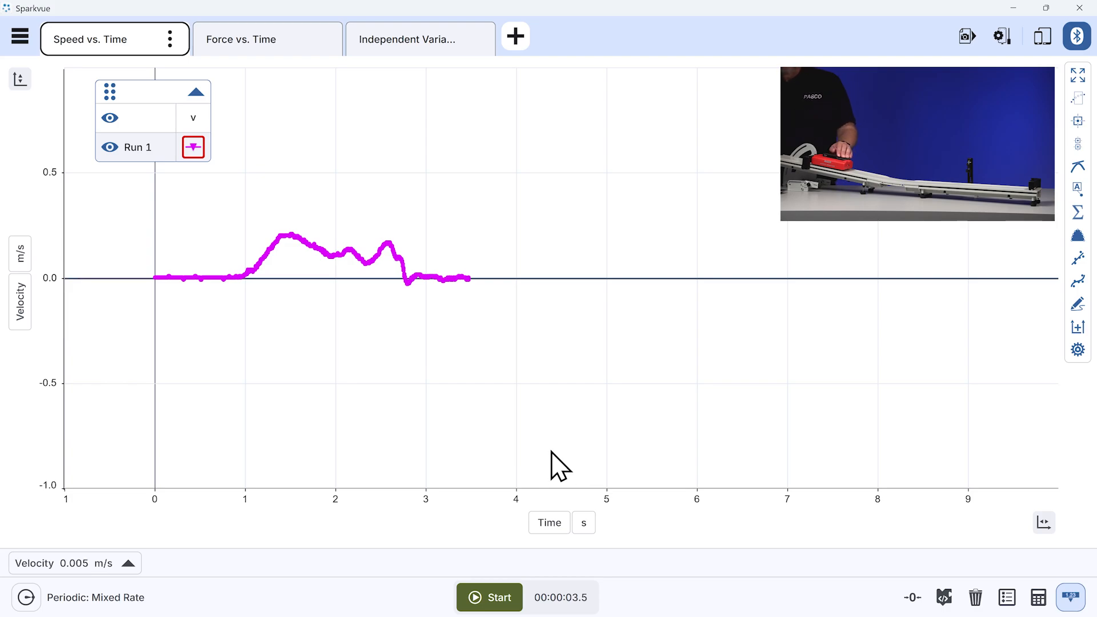
left_click(502, 599)
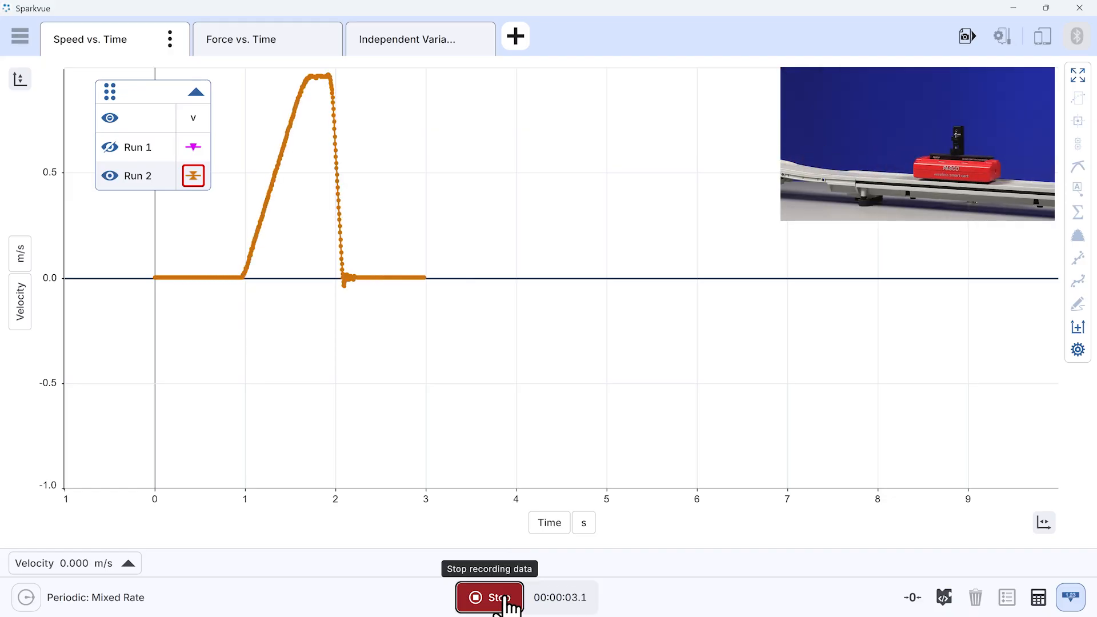
left_click(502, 598)
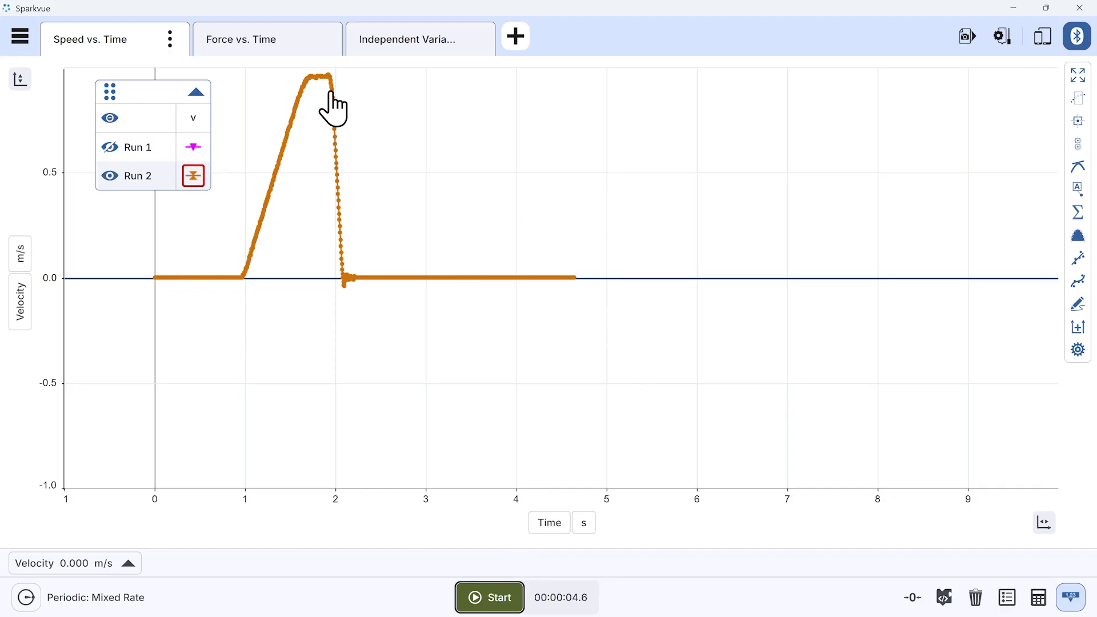
Add a coordinates tool to the Run 2 velocity curve at the start of braking, about 1.93 s, with its label below the curve.
left_click(1079, 75)
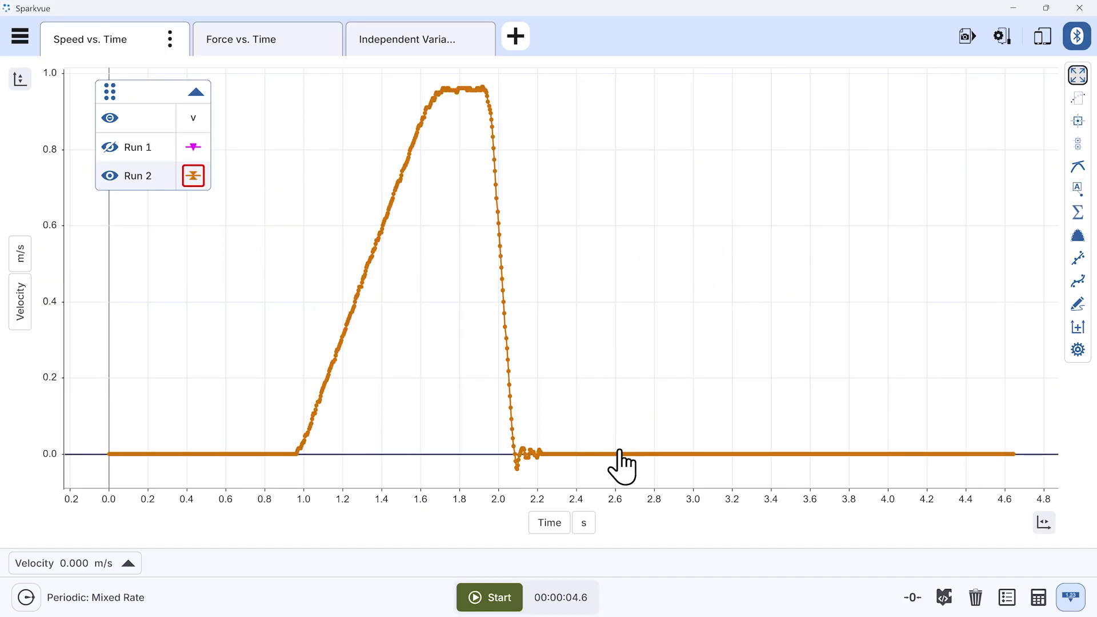
left_click_drag(601, 499, 720, 507)
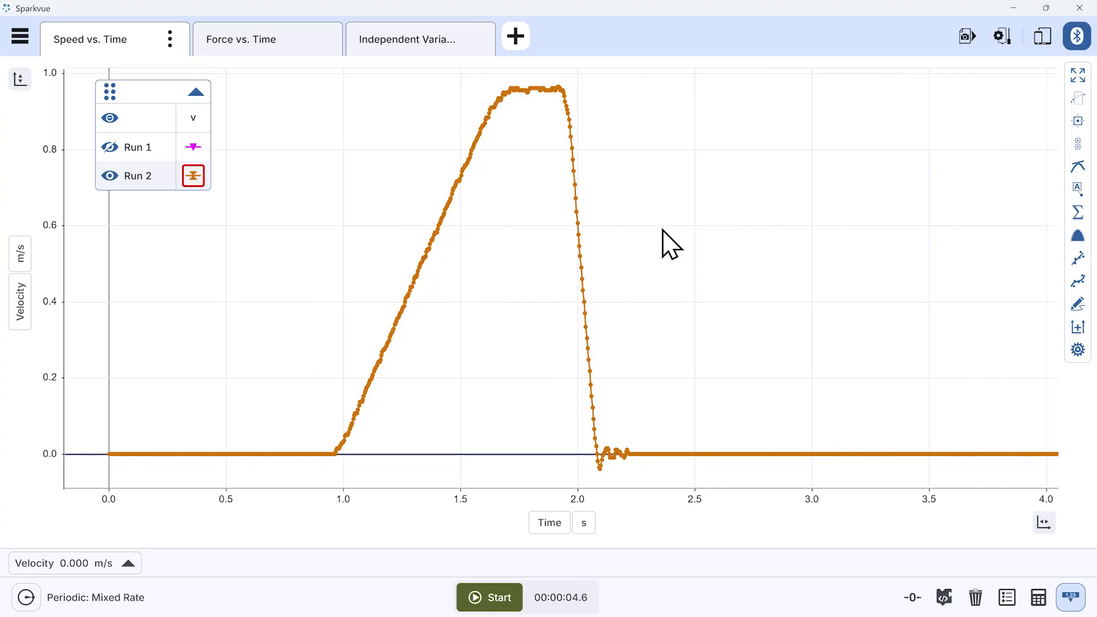
left_click_drag(730, 243, 443, 227)
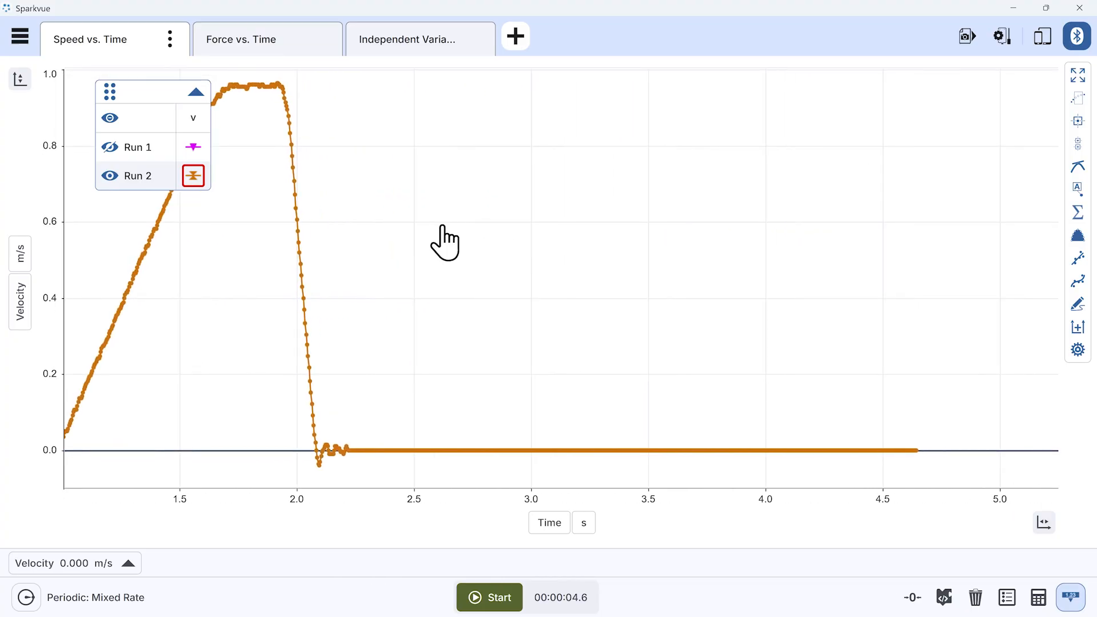
left_click_drag(437, 505, 992, 502)
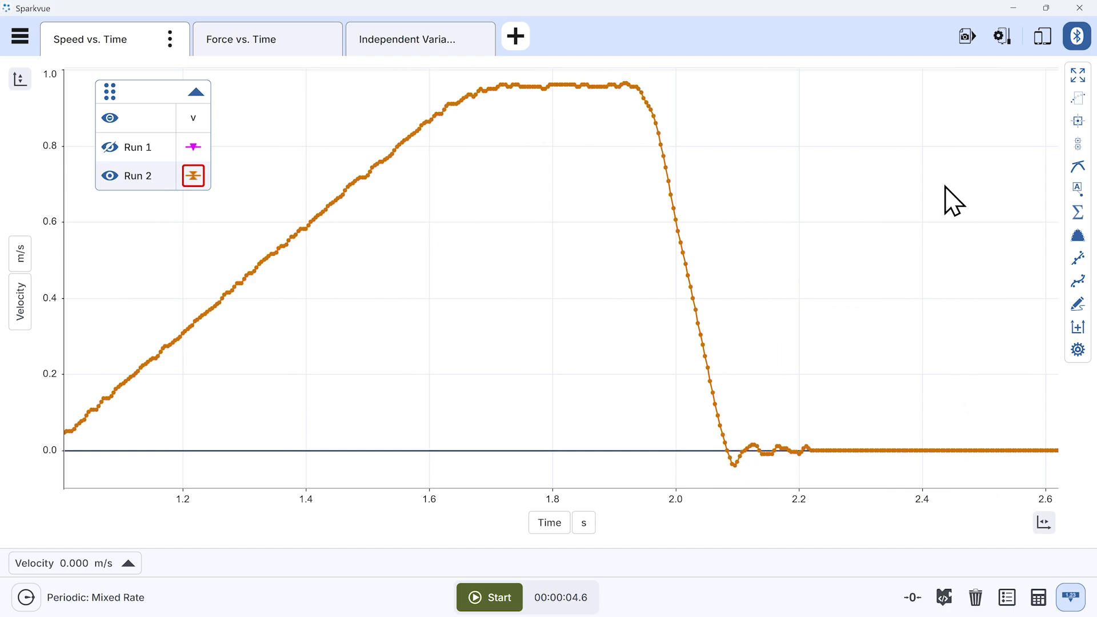
left_click(1077, 121)
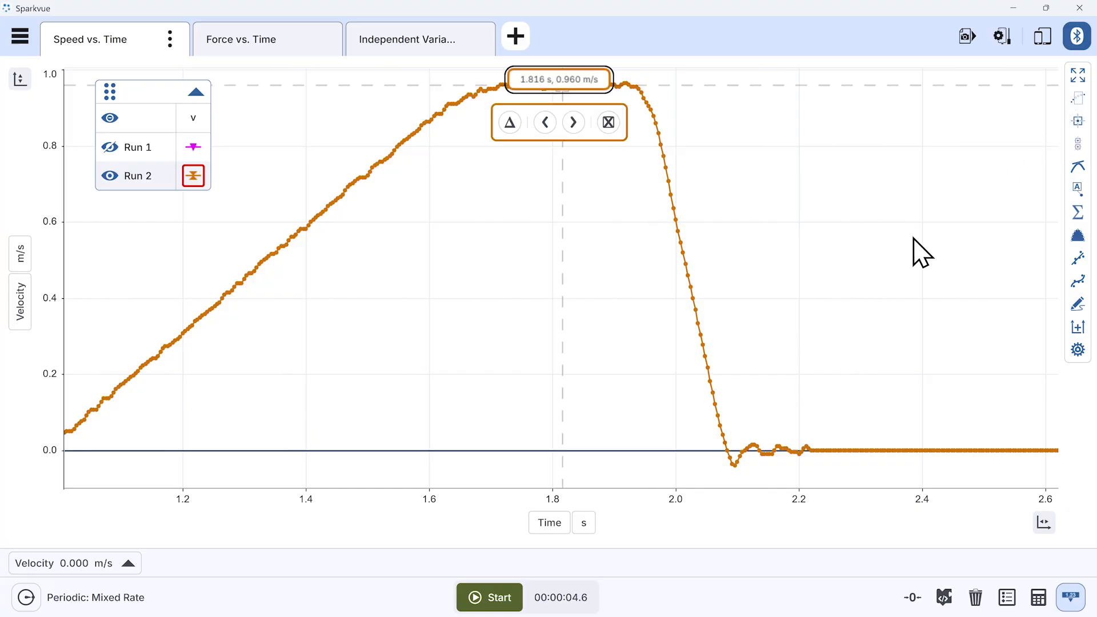
left_click_drag(551, 97, 514, 237)
left_click_drag(550, 92, 624, 103)
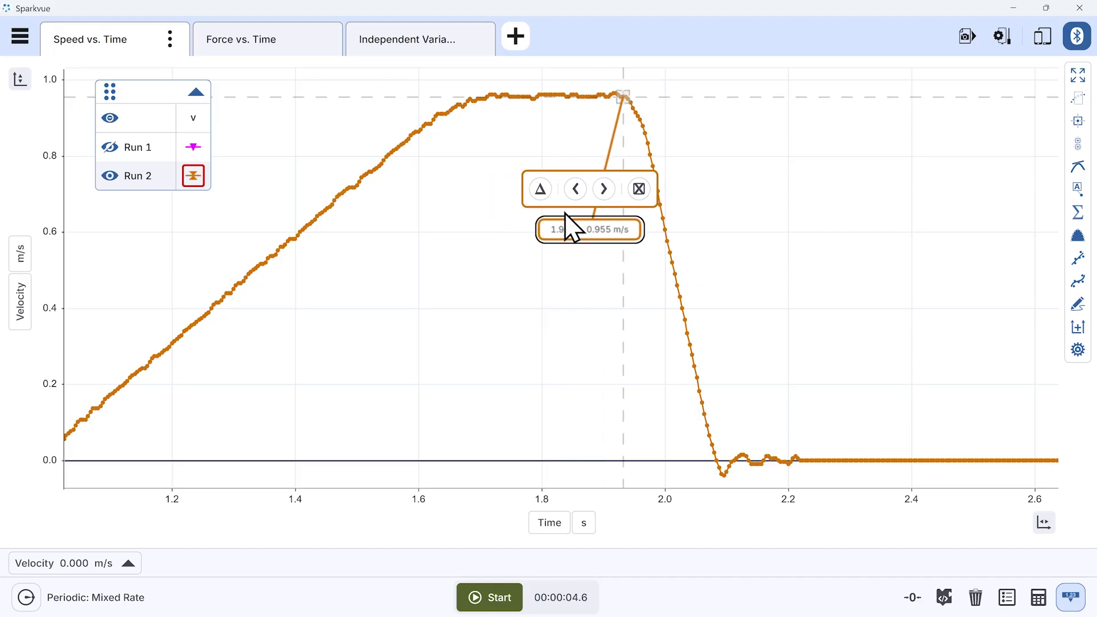
Add a delta tool to the coordinates, ending where velocity reaches zero at about 2.08 s, and reposition the time and velocity difference labels.
left_click(538, 193)
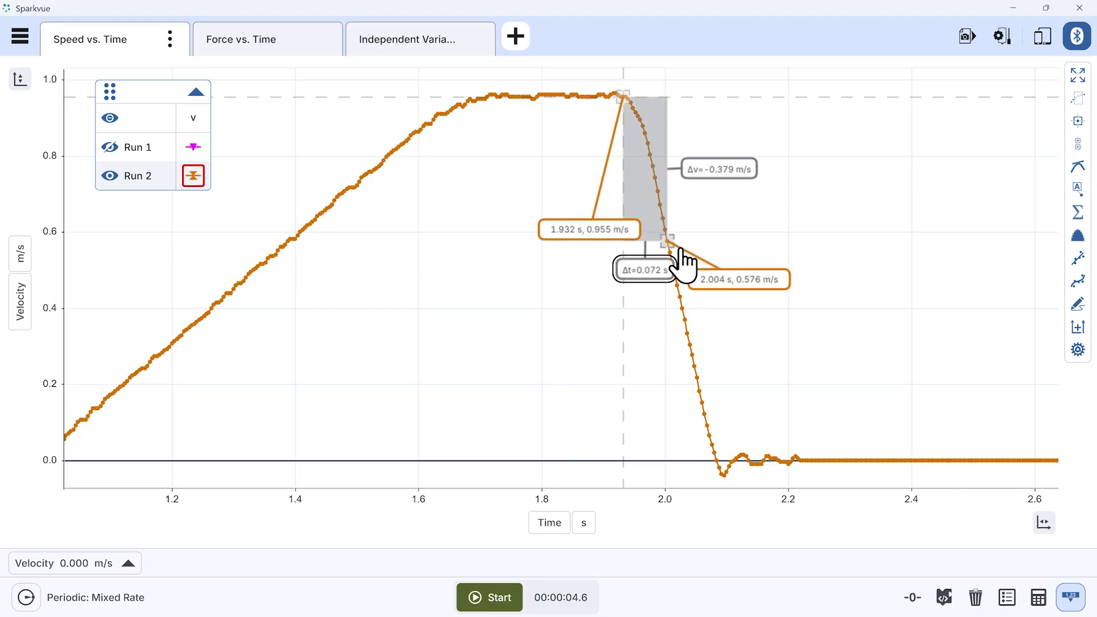
left_click(671, 252)
mouse_move(676, 256)
left_mouse_down()
mouse_move(704, 422)
mouse_move(722, 462)
left_mouse_up()
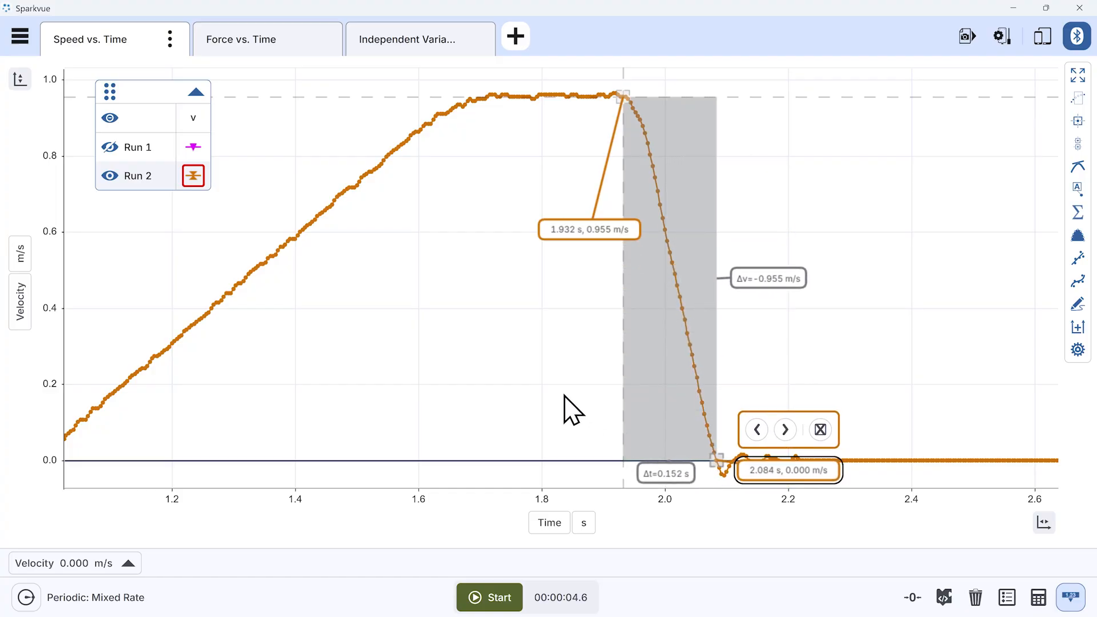
left_click_drag(666, 476, 652, 403)
left_click_drag(772, 278, 768, 271)
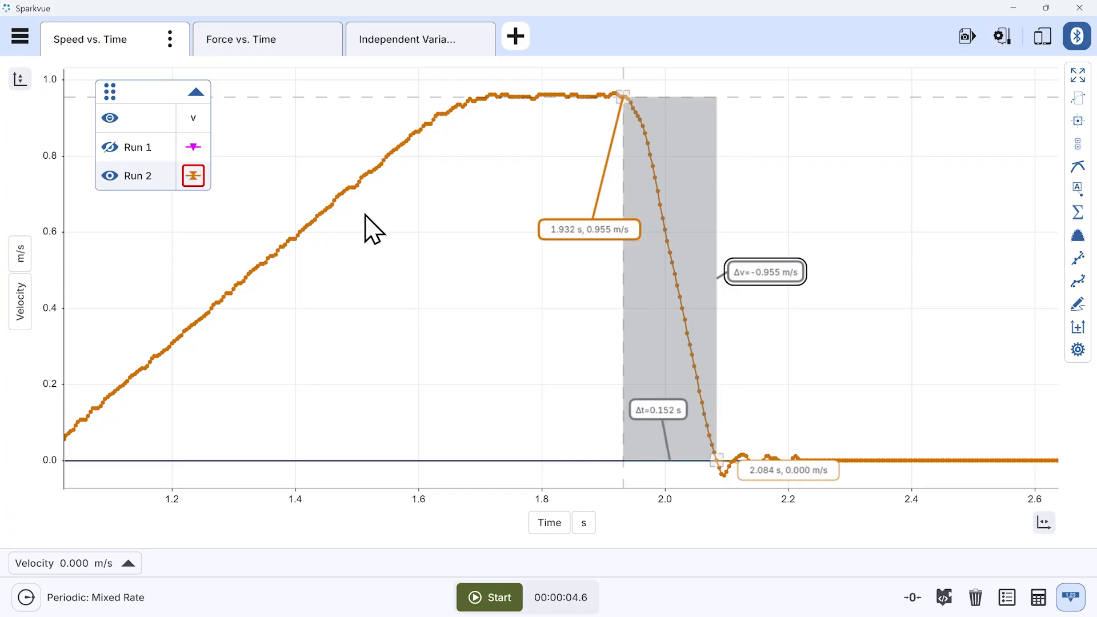
Enter 0.152 as the first Stopping Time value in the Independent Variable page's table.
left_click(383, 45)
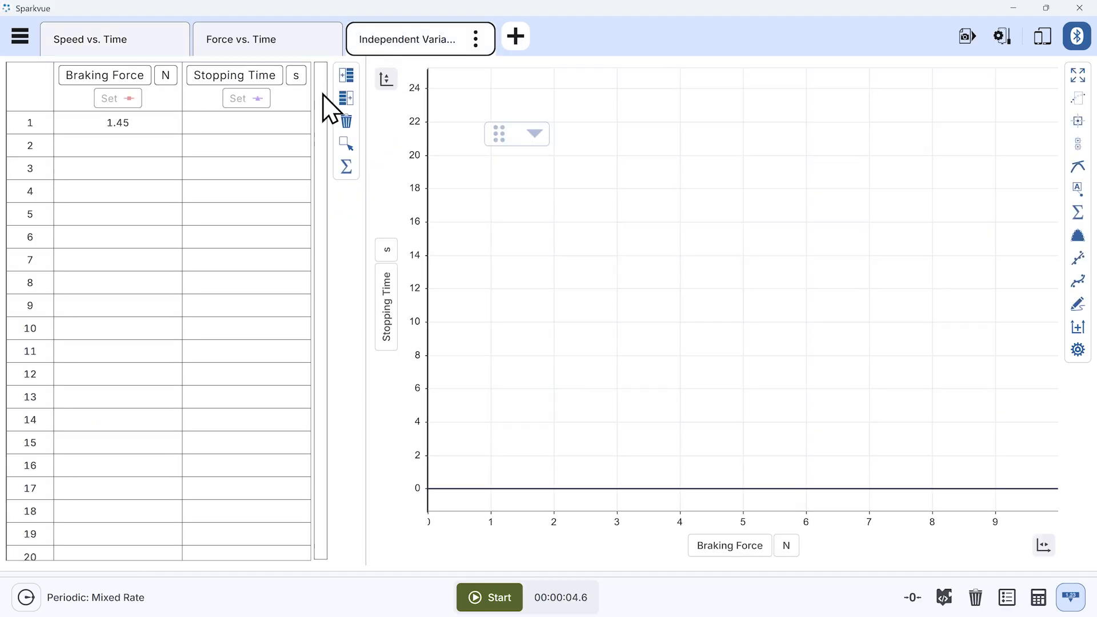
left_click(250, 122)
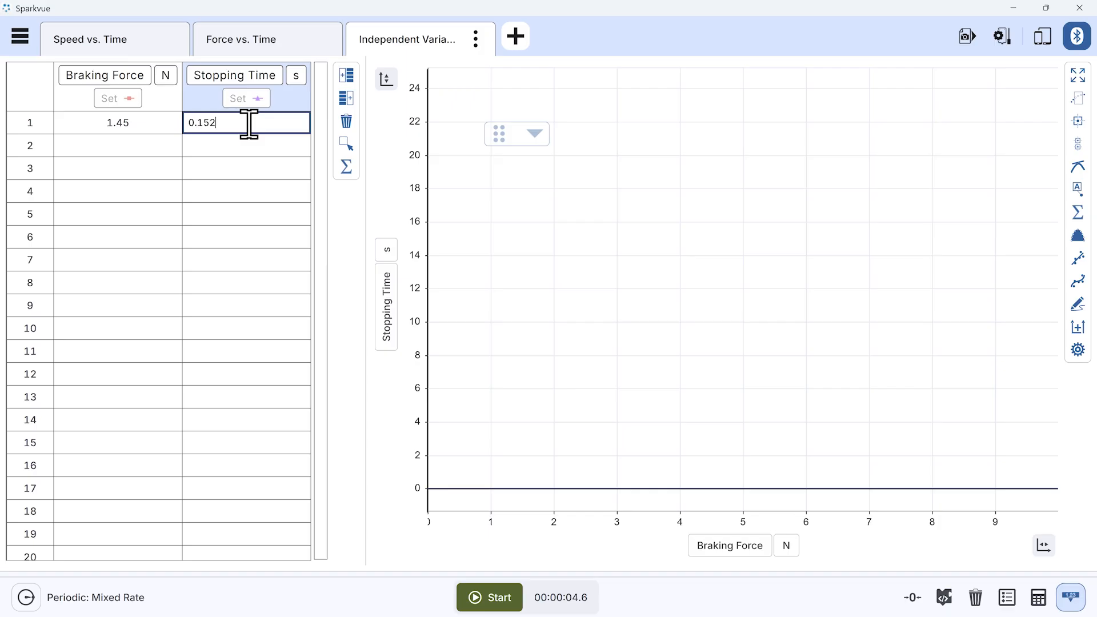
key("Return")
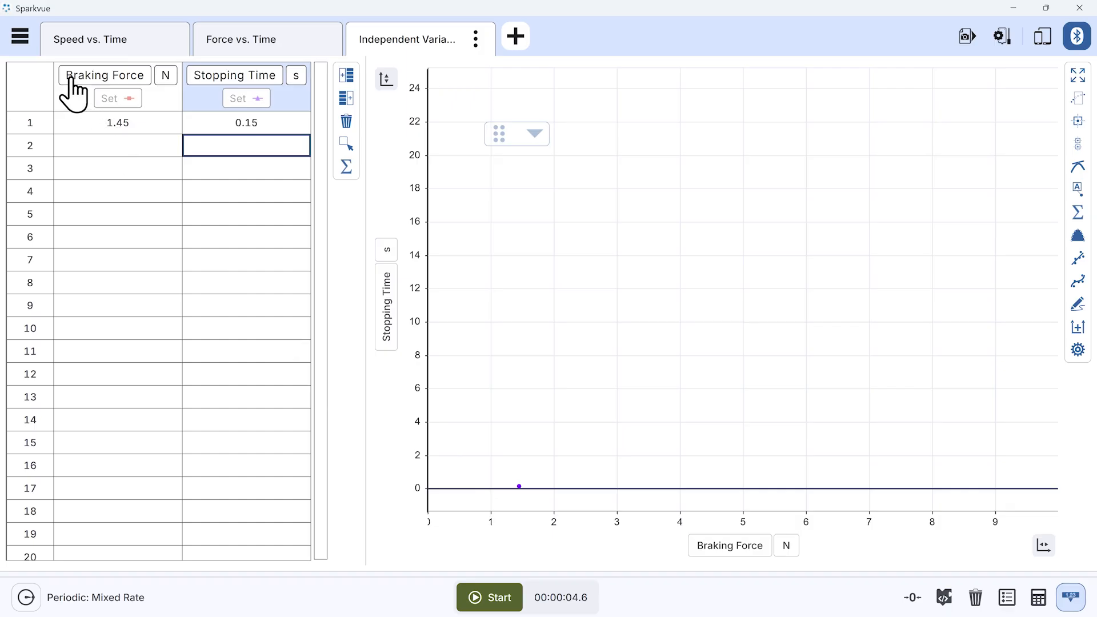
Save the current experiment and open P.3-Lesson-4-Braking-Investigation data.spklab from the Desktop.
left_click(20, 37)
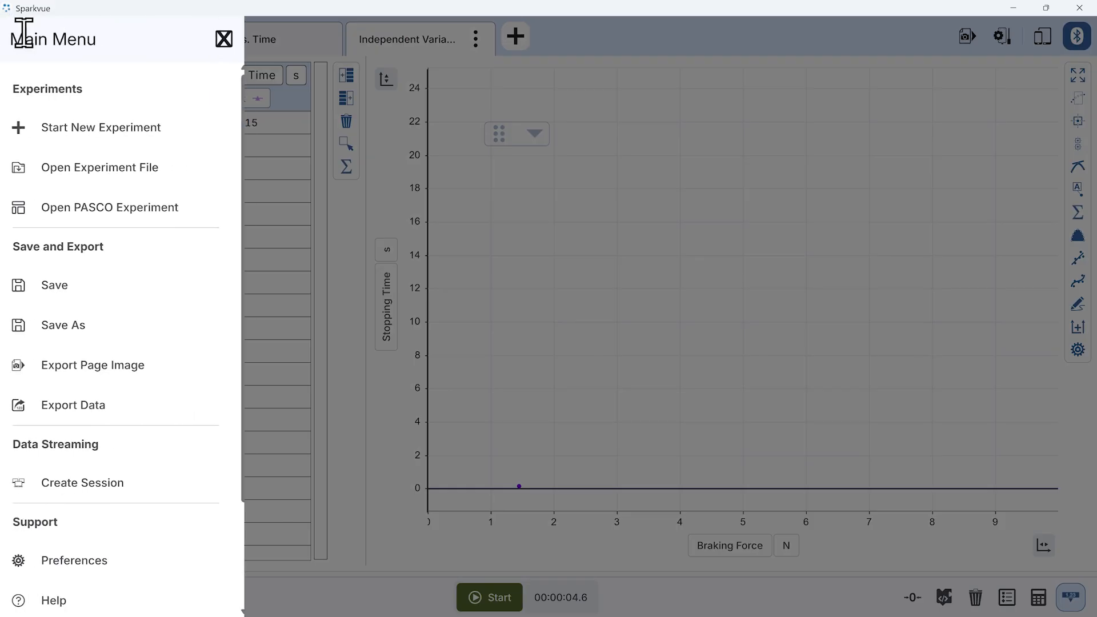
left_click(62, 291)
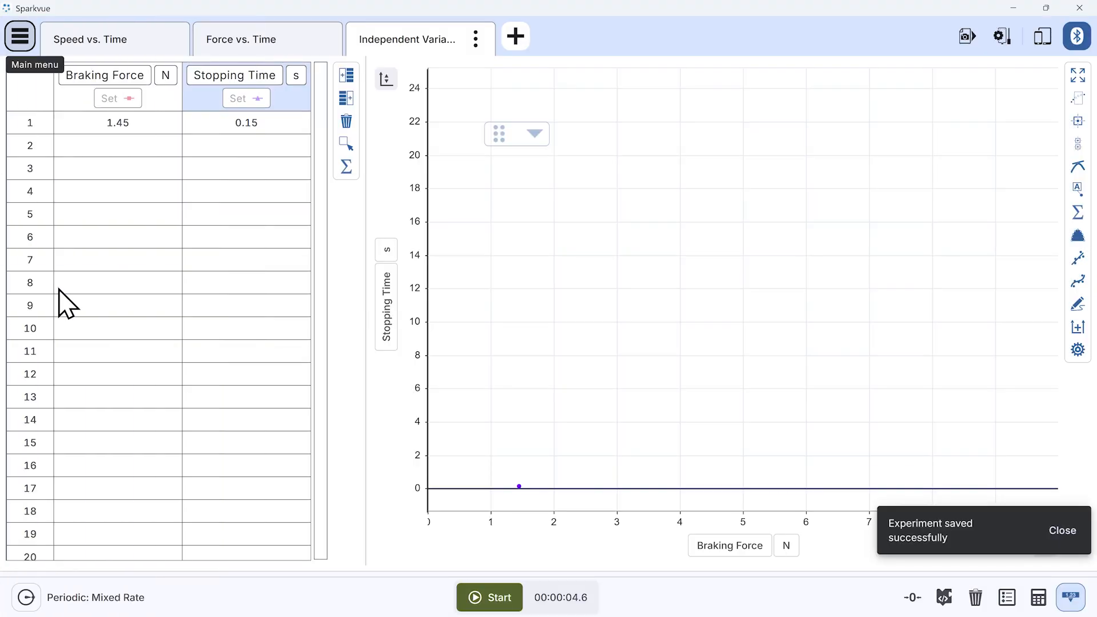
left_click(21, 49)
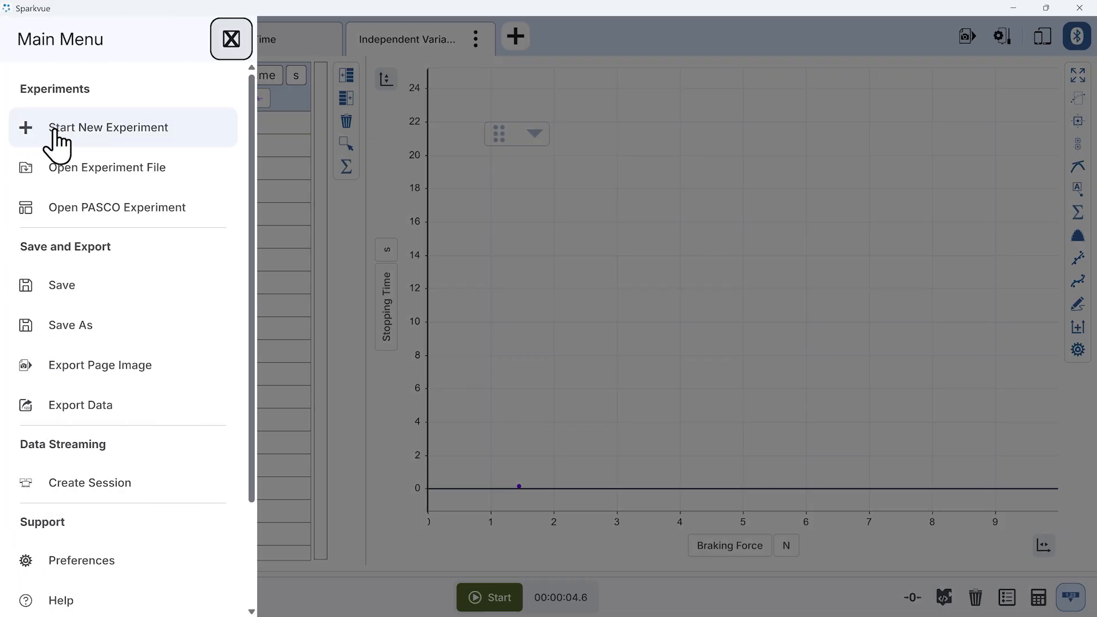
left_click(77, 179)
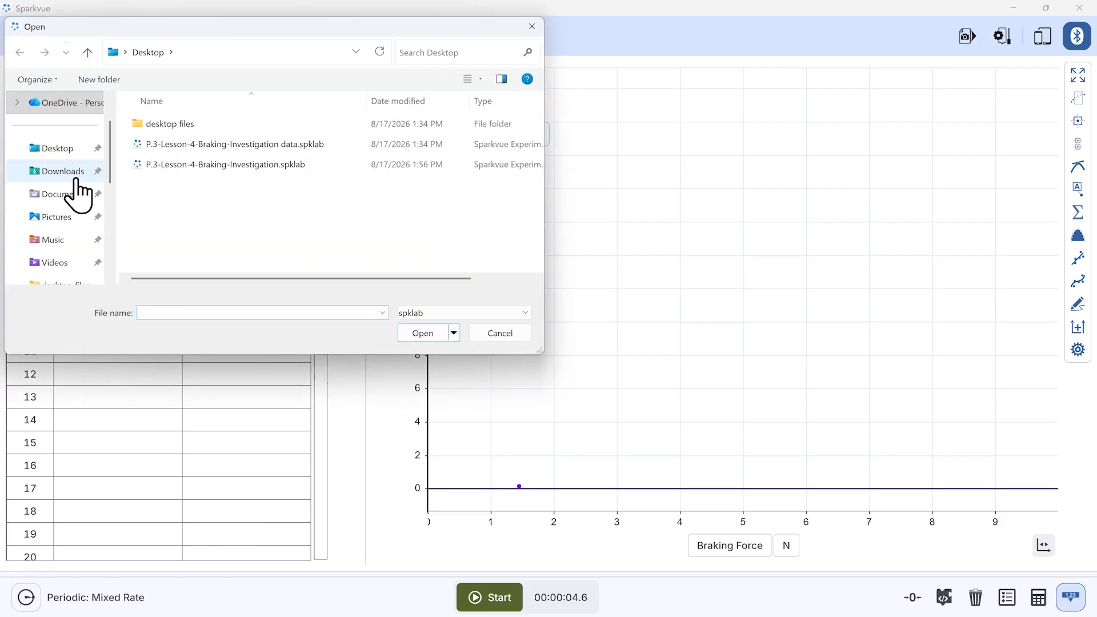
left_click(197, 145)
left_click(421, 336)
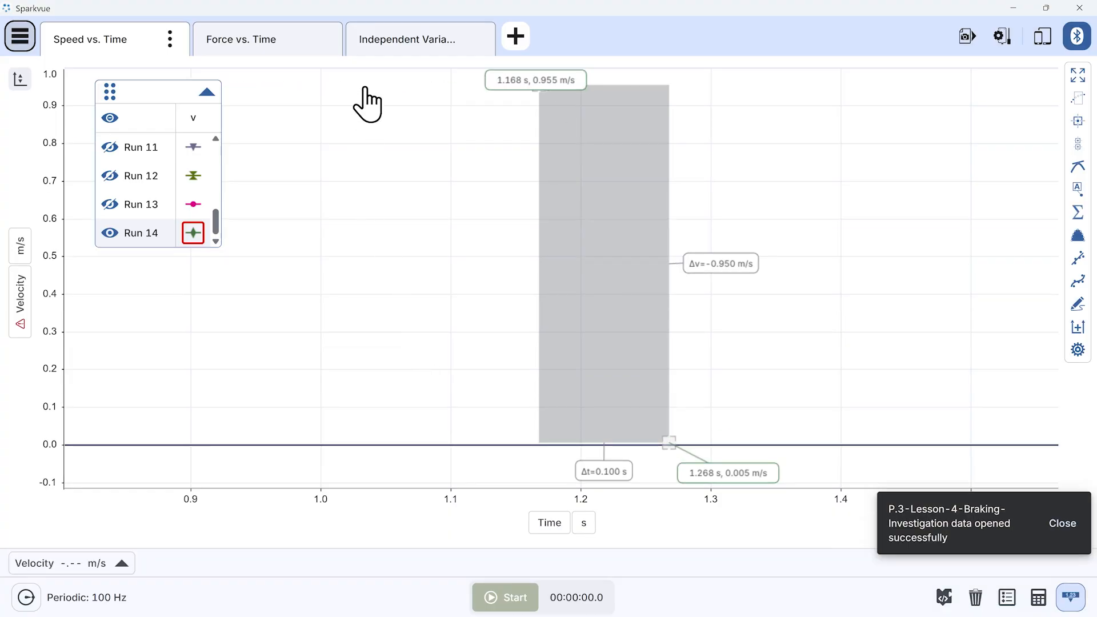
Apply an Inverse Fit to the Stopping Time vs. Braking Force graph on the Independent Variable page.
left_click(380, 45)
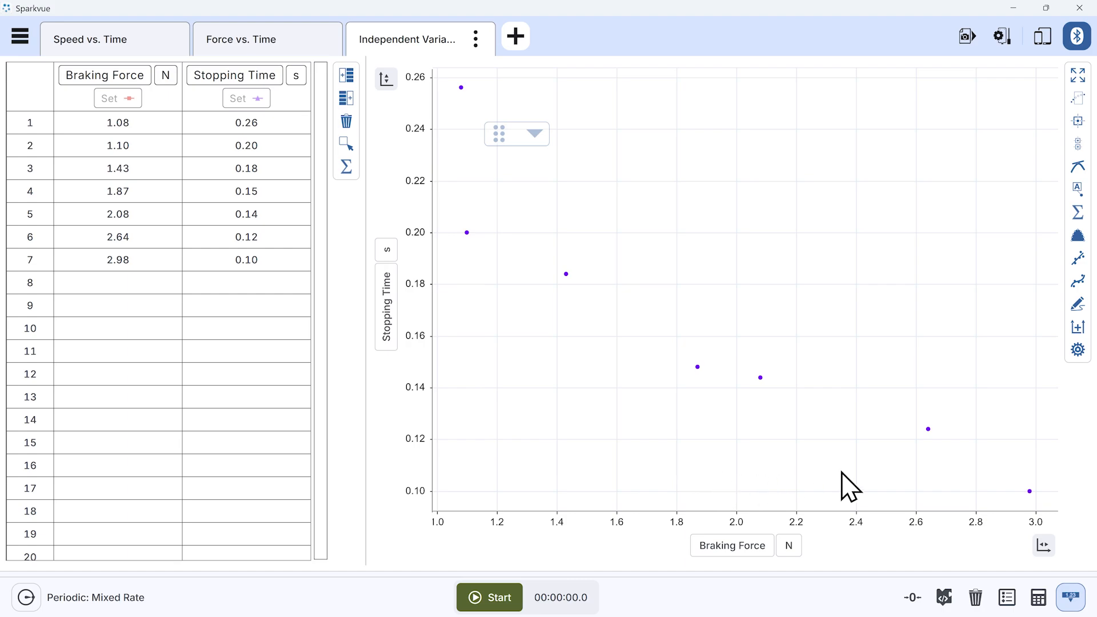
left_click(1079, 282)
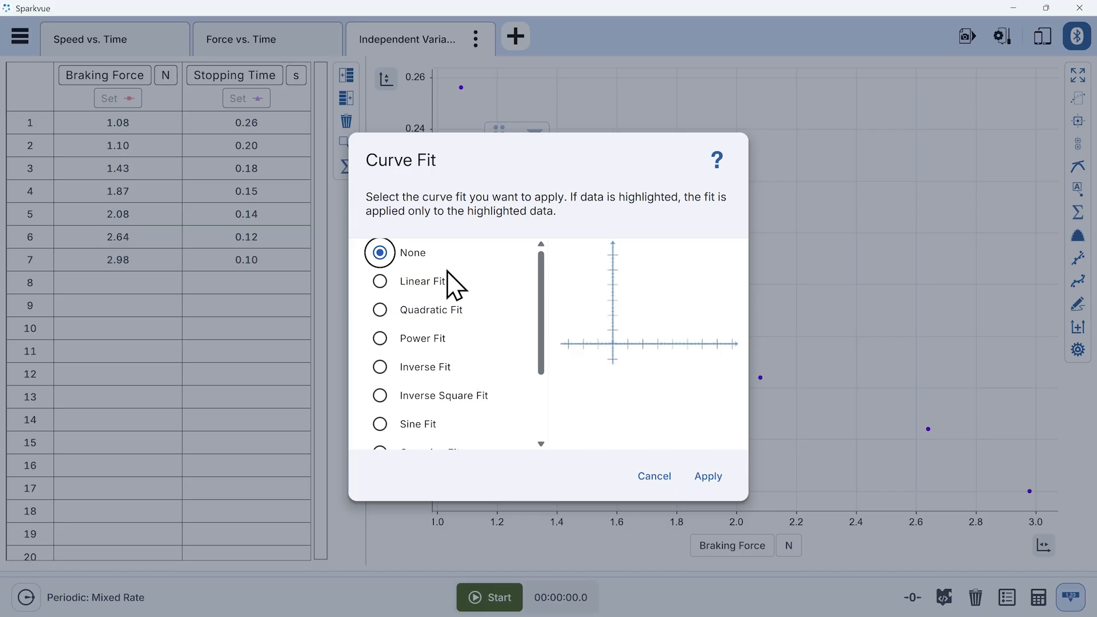
left_click(407, 368)
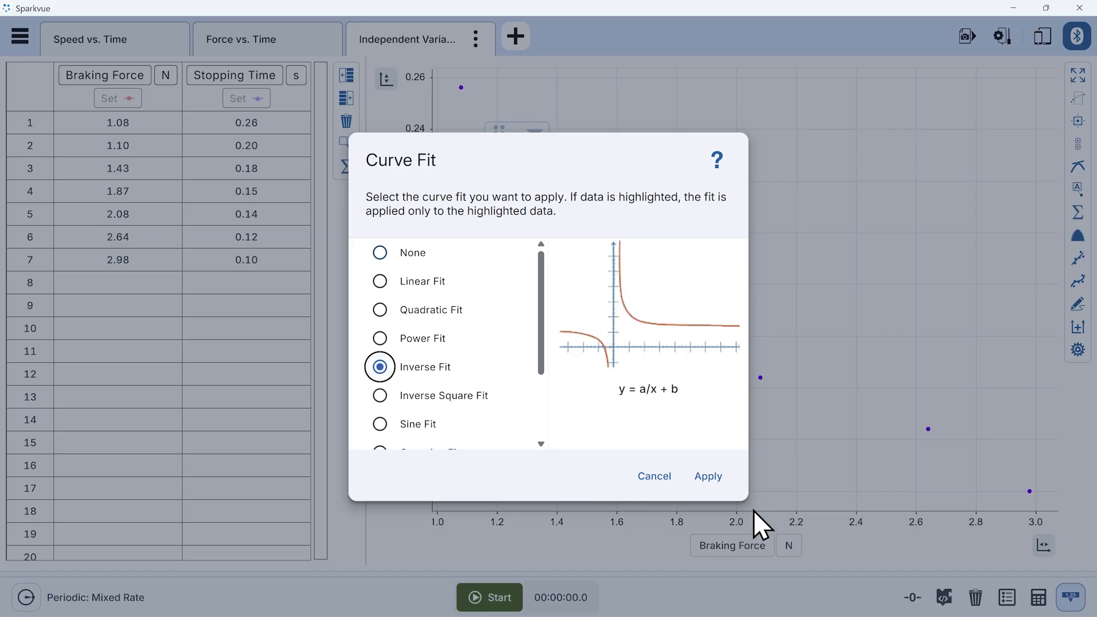
left_click(709, 477)
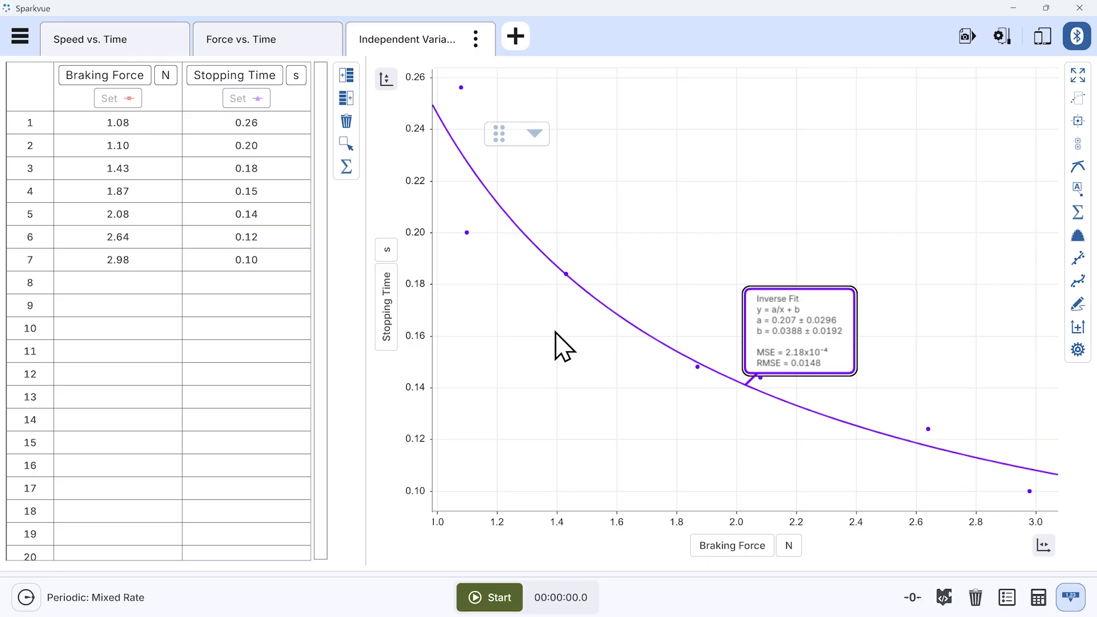
Switch to the browser and show the Technical Support page of the PASCO Portal.
left_click(20, 36)
scroll(83, 377, "down", 3)
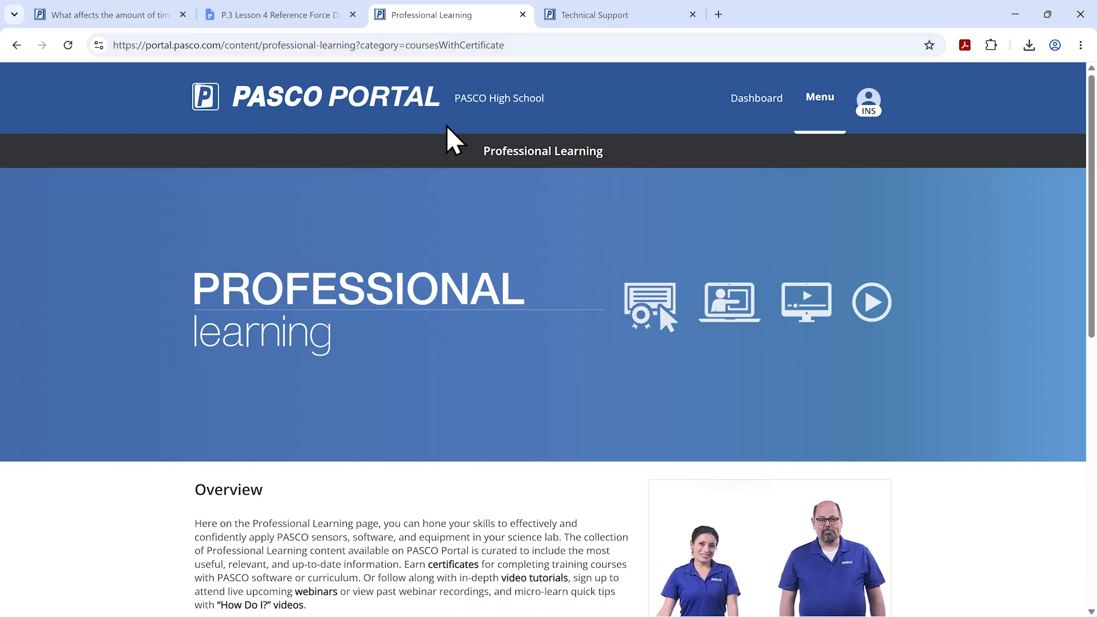
left_click(585, 17)
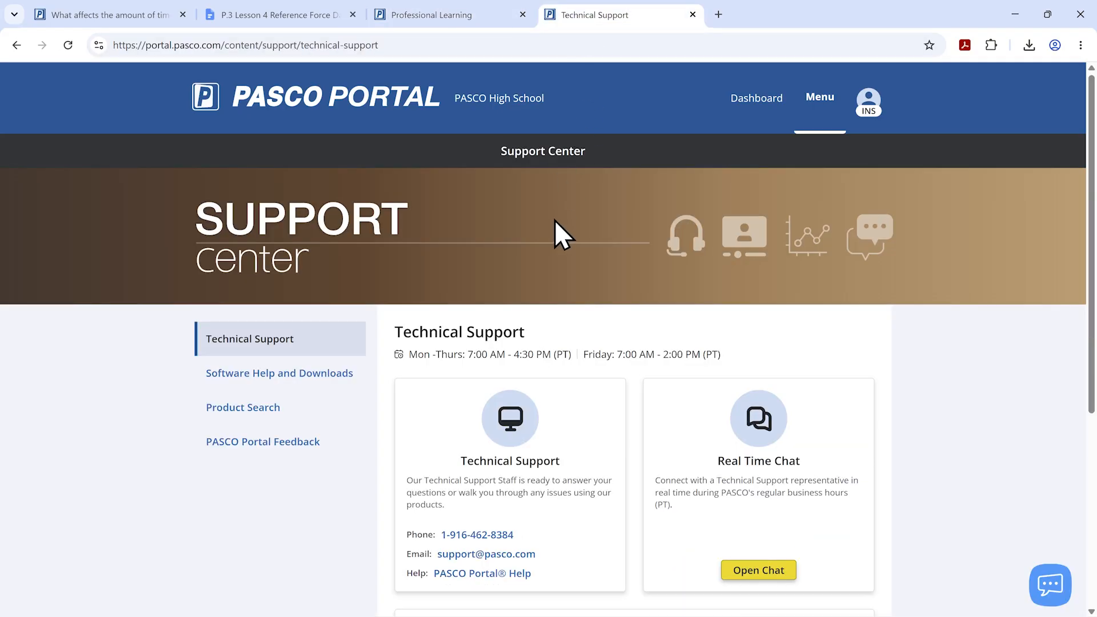